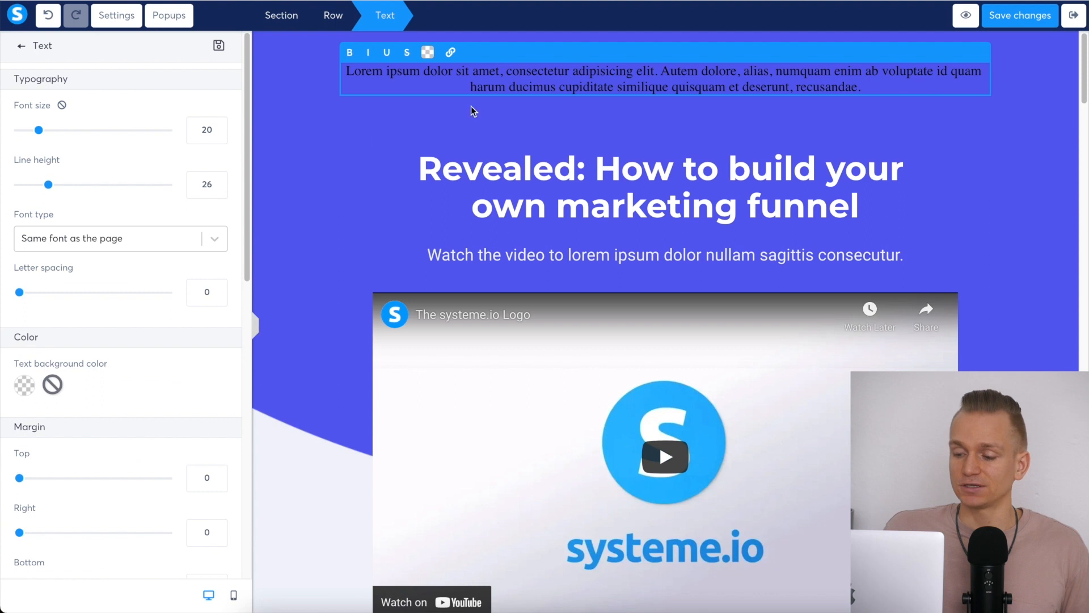
# - Look through the sales page from the header text down to the pricing plans
pyautogui.tripleClick(509, 69)
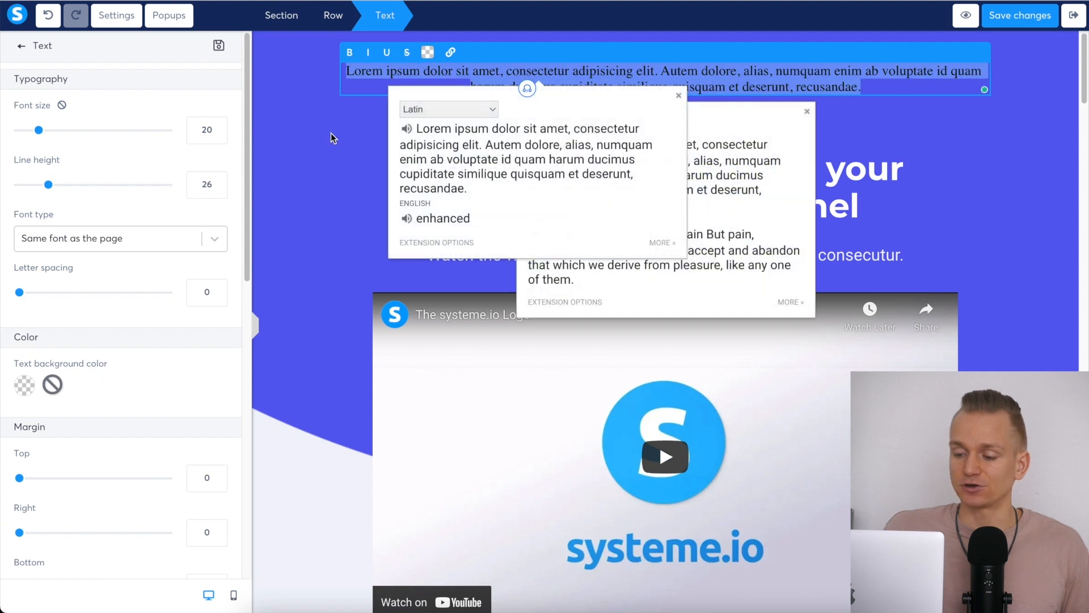
pyautogui.click(334, 138)
pyautogui.scroll(-15, 459, 239)
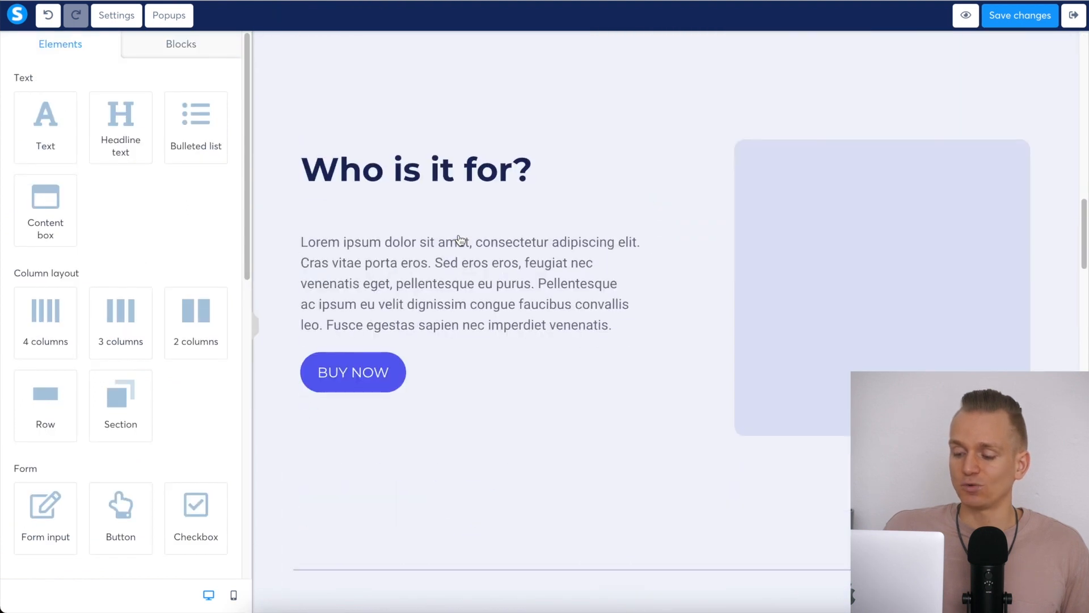
pyautogui.scroll(-12, 460, 238)
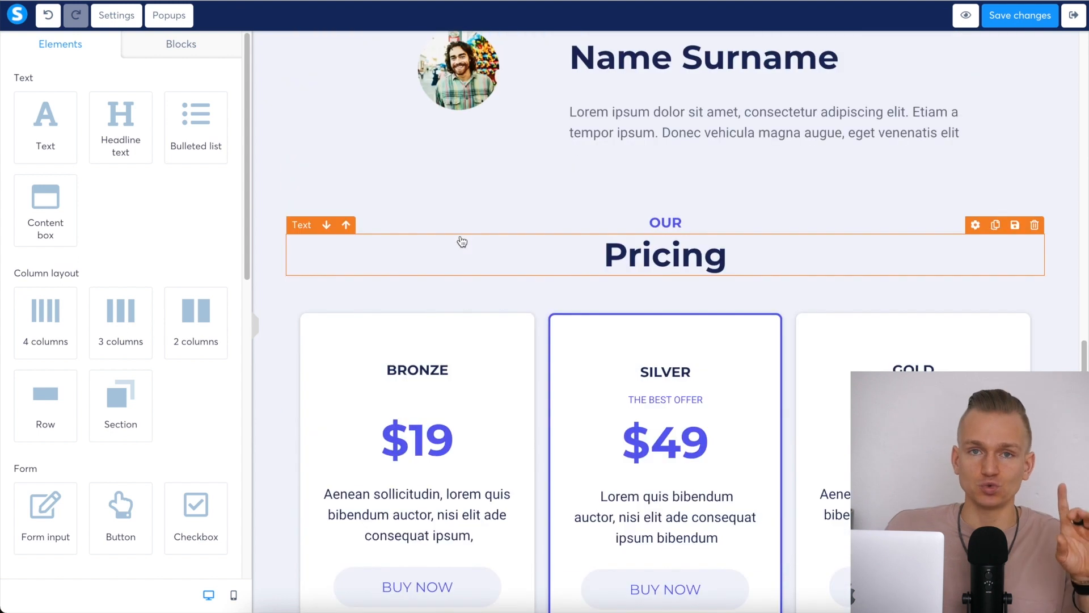
pyautogui.scroll(5, 464, 241)
pyautogui.scroll(-8, 464, 241)
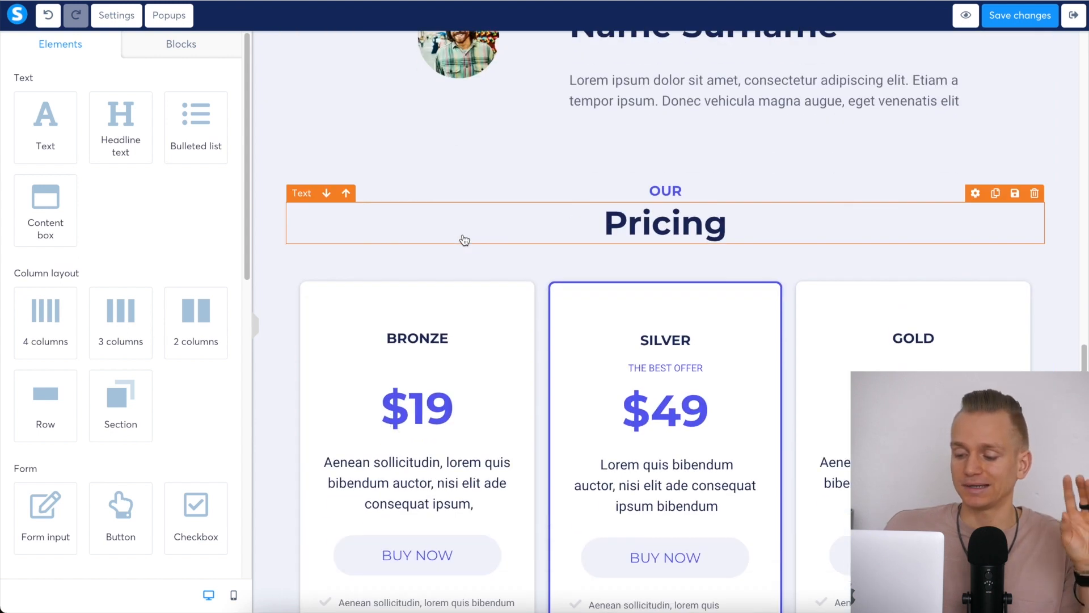
pyautogui.scroll(-1, 464, 240)
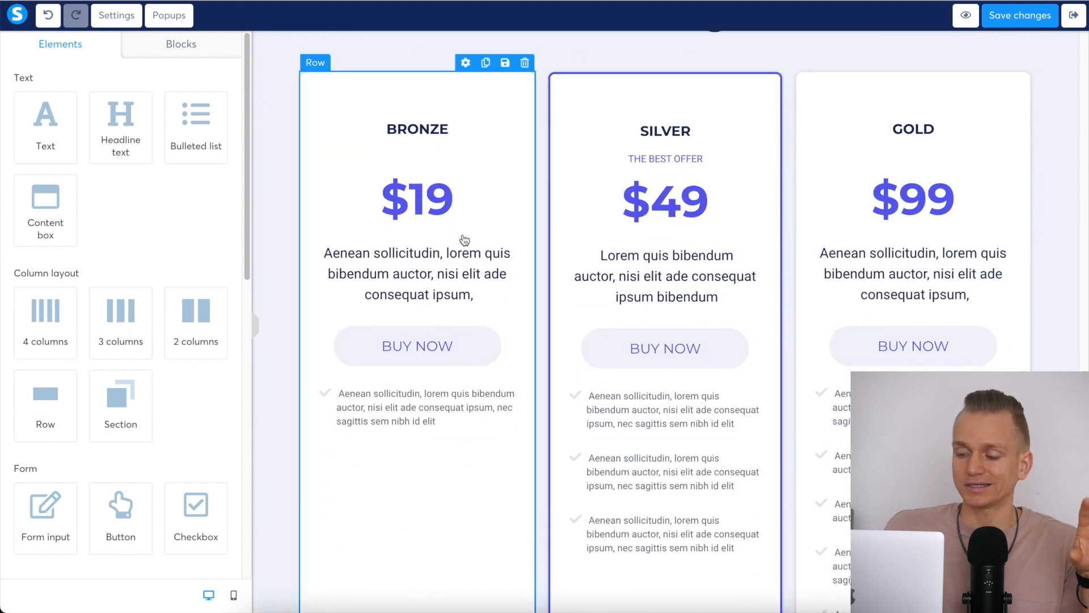
# - Set the action of the Silver plan's BUY NOW button to Next step URL
pyautogui.click(652, 358)
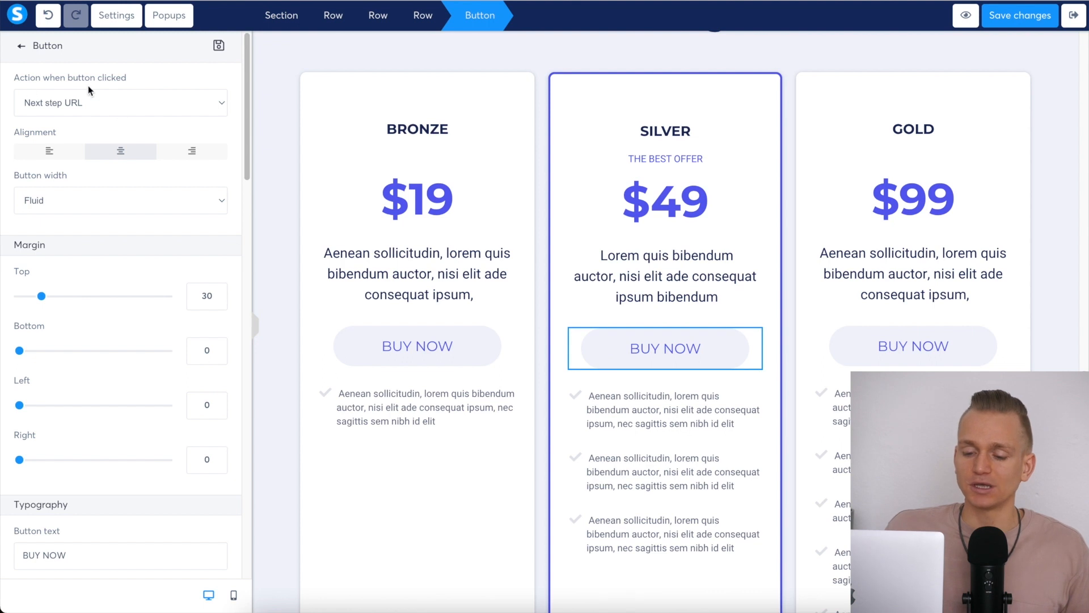
pyautogui.click(46, 113)
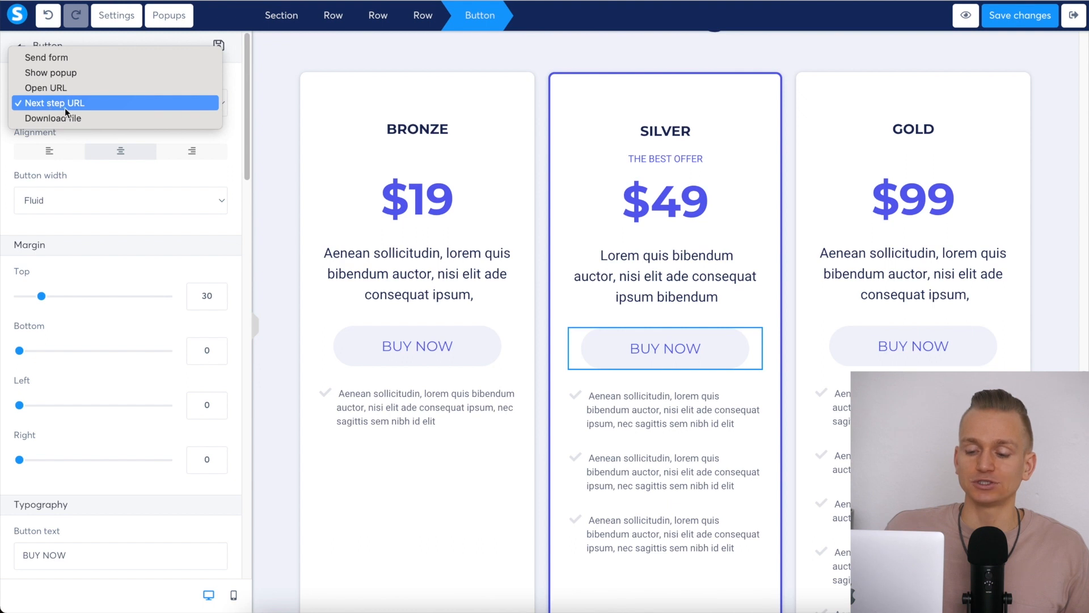
pyautogui.click(112, 106)
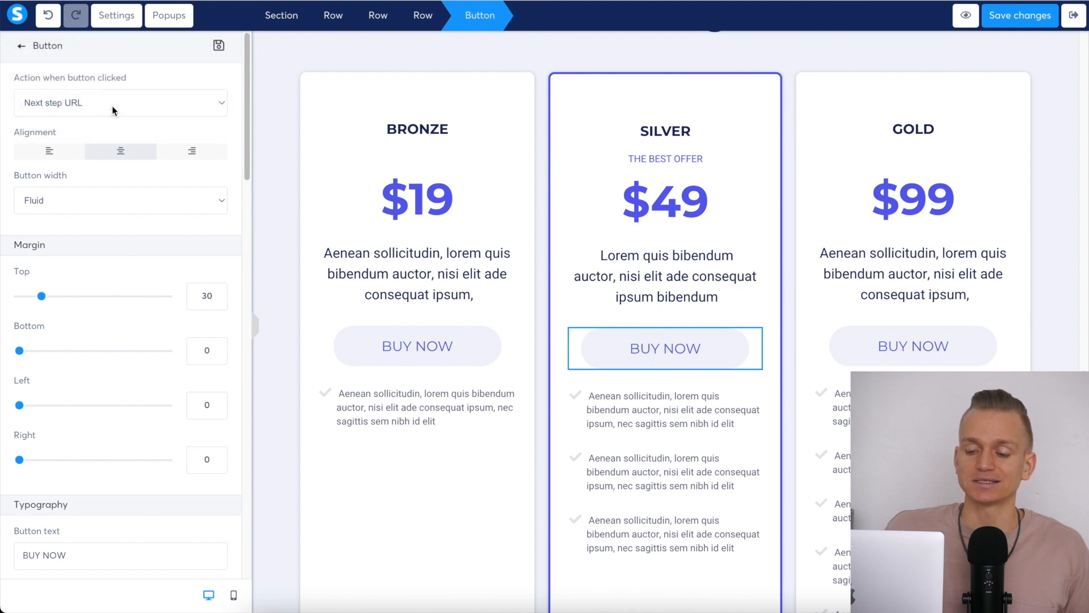
pyautogui.click(278, 103)
# - Save the sales page changes and exit the page editor
pyautogui.scroll(-8, 647, 170)
pyautogui.scroll(-8, 484, 246)
pyautogui.scroll(20, 499, 241)
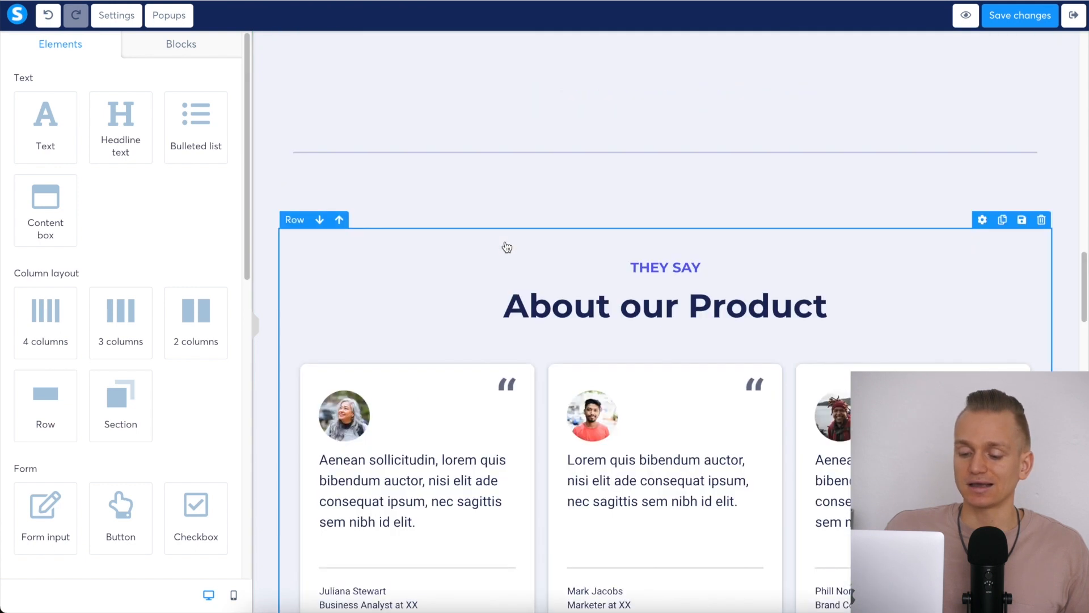
pyautogui.scroll(10, 508, 233)
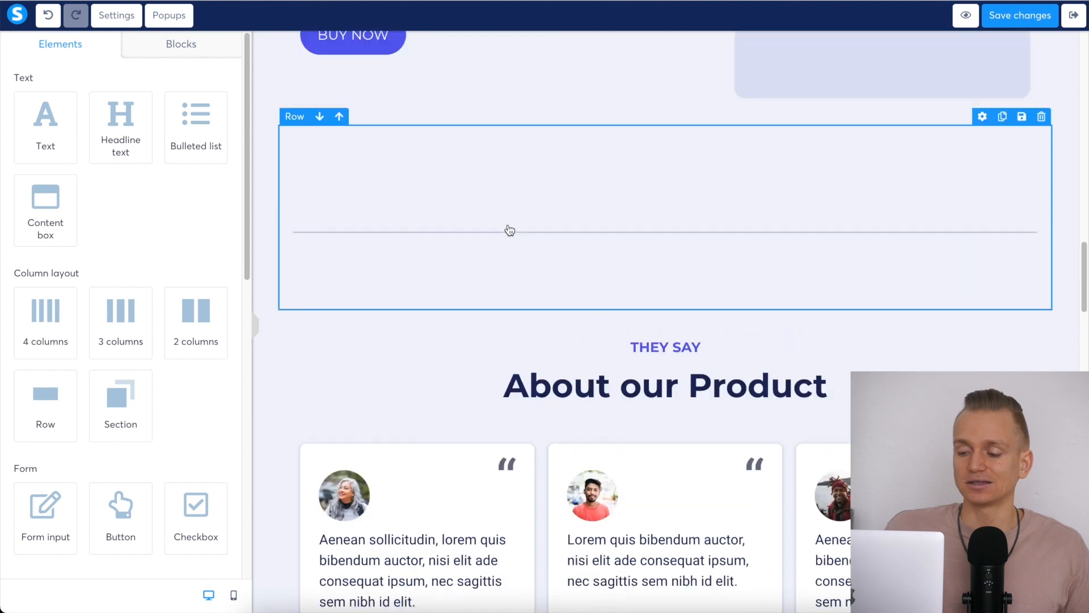
pyautogui.click(1031, 15)
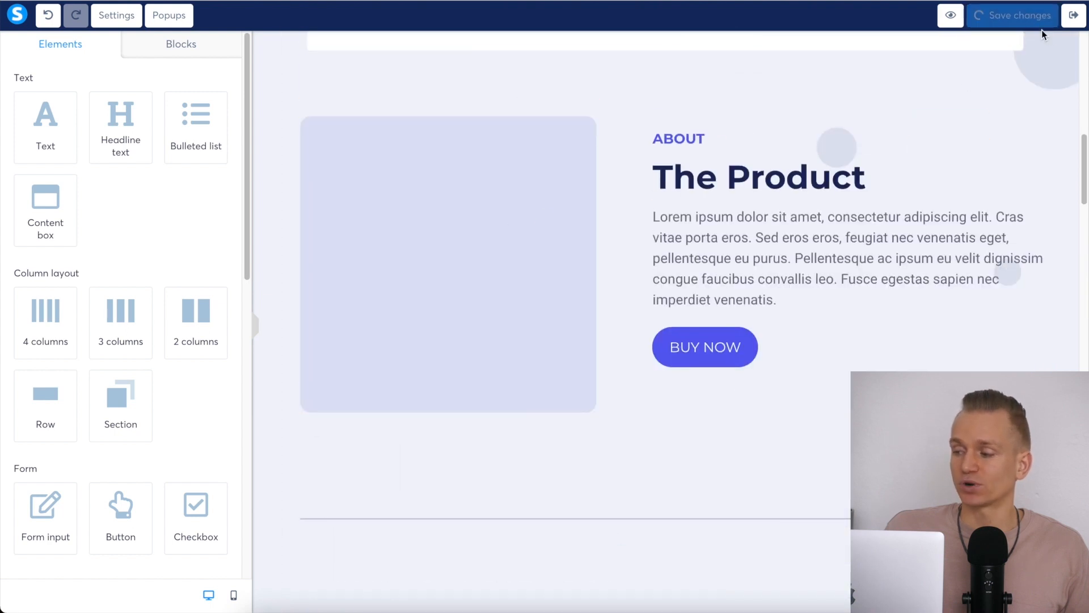
pyautogui.click(1075, 17)
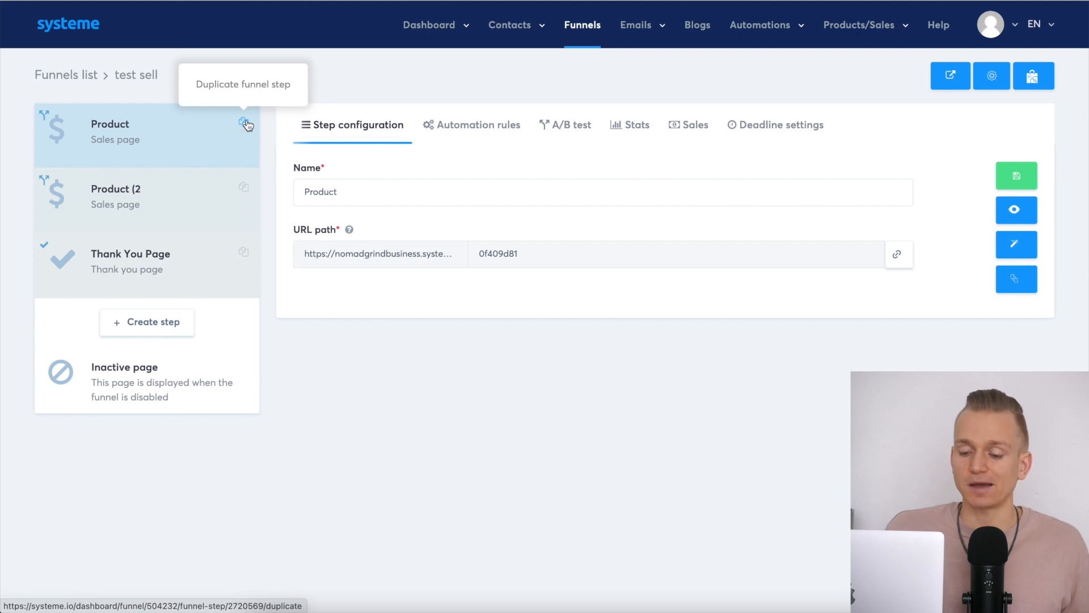
# - End the A/B test running on the Product sales page step
pyautogui.click(170, 208)
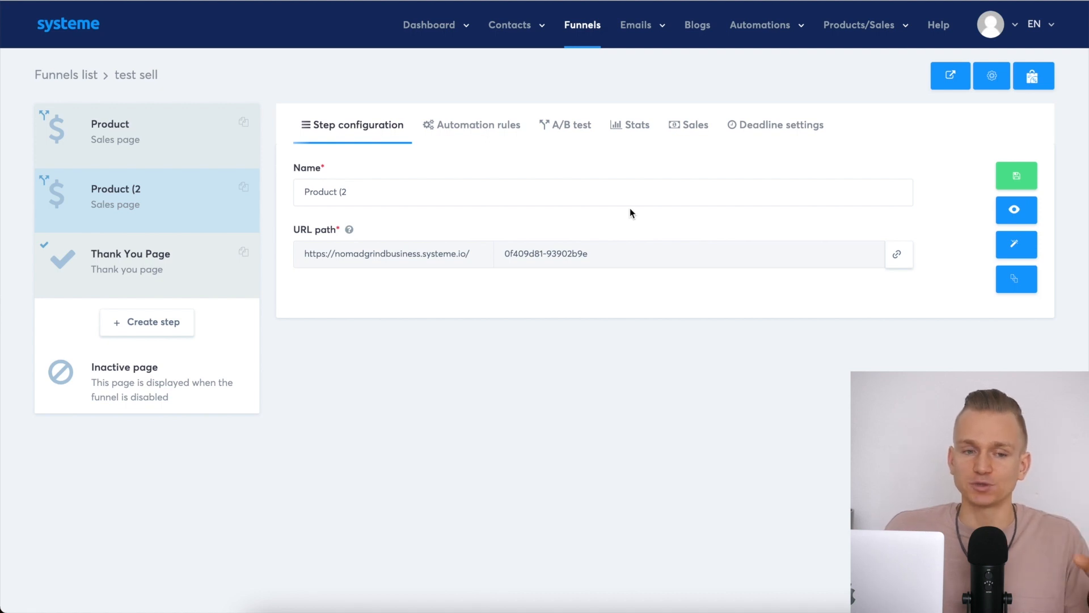
pyautogui.click(161, 140)
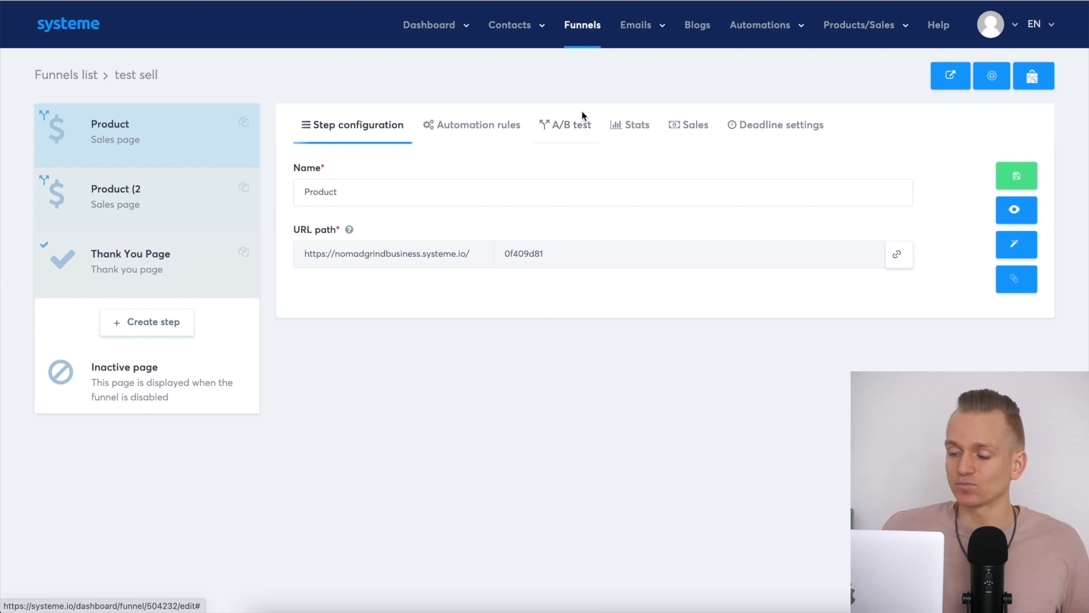
pyautogui.click(576, 123)
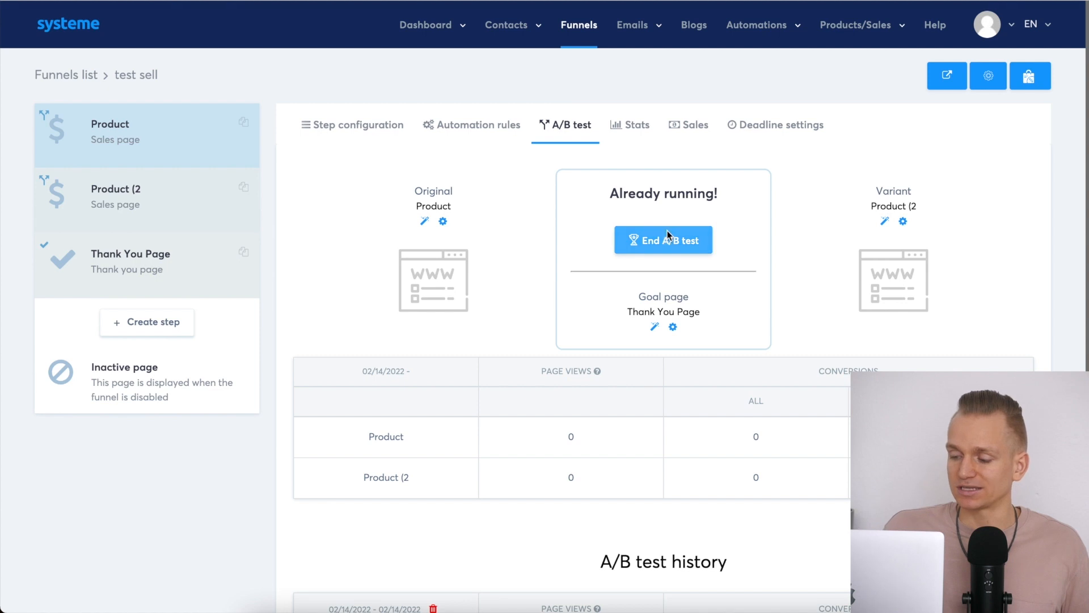
pyautogui.click(669, 239)
pyautogui.click(510, 344)
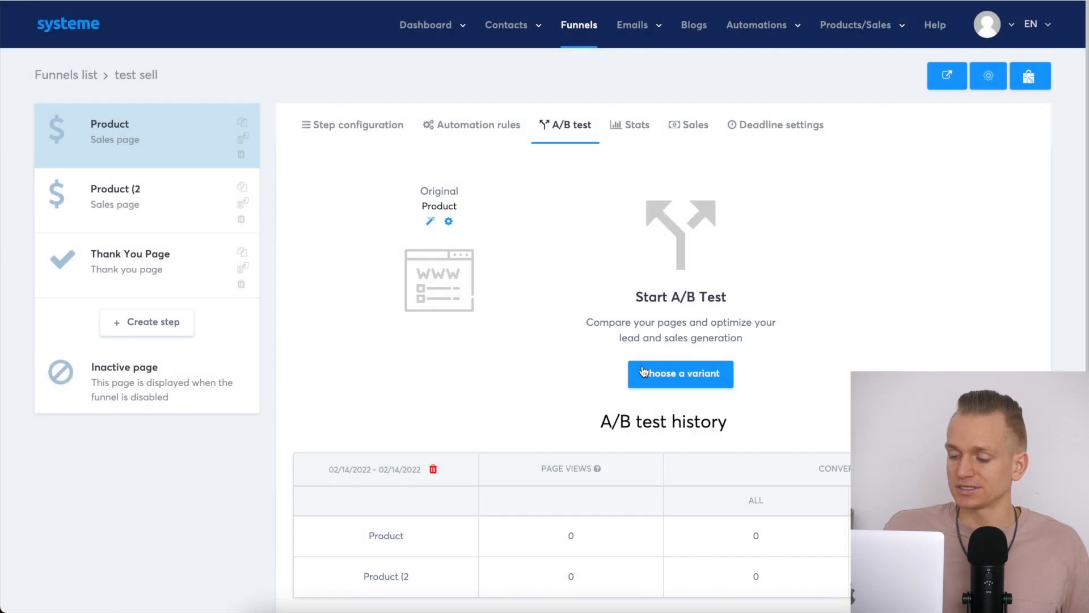
# - Start an A/B test for the Product step with Product (2 as variant page and Thank You Page as goal page
pyautogui.scroll(-2, 658, 281)
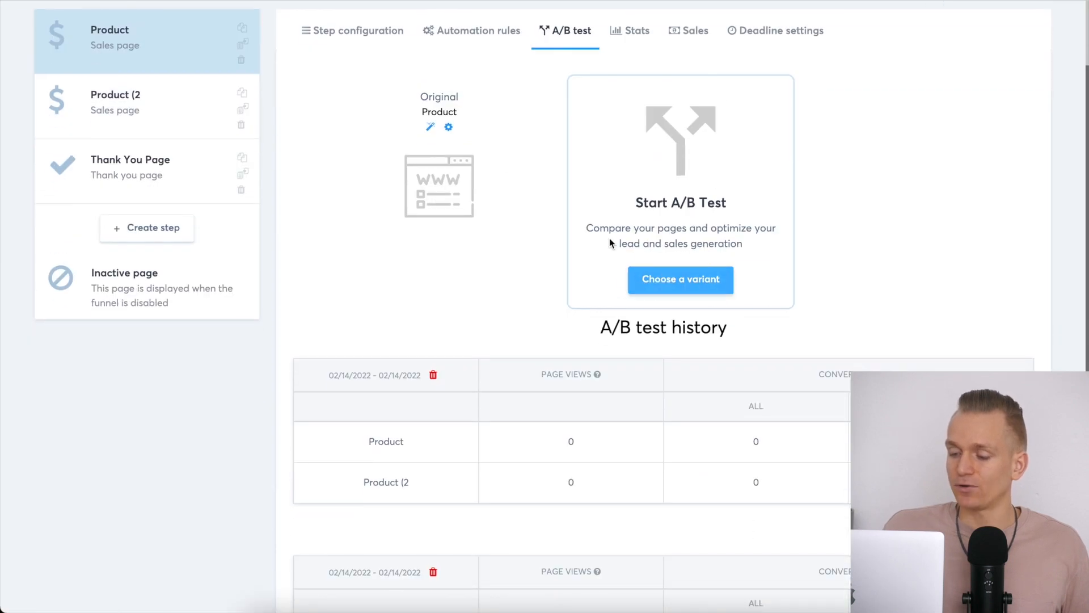
pyautogui.click(702, 281)
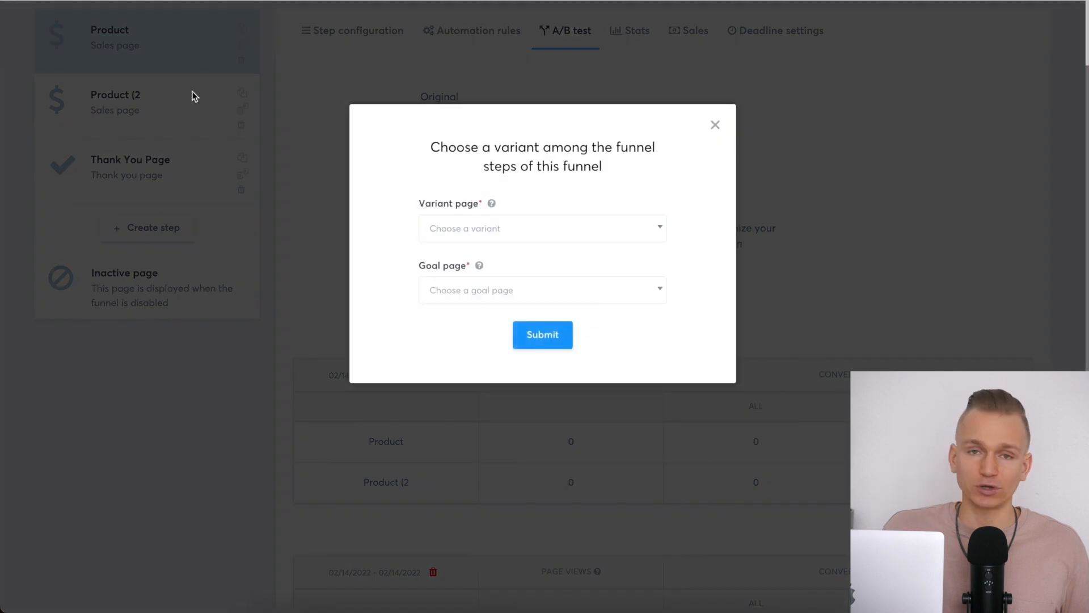
pyautogui.click(497, 232)
pyautogui.click(441, 282)
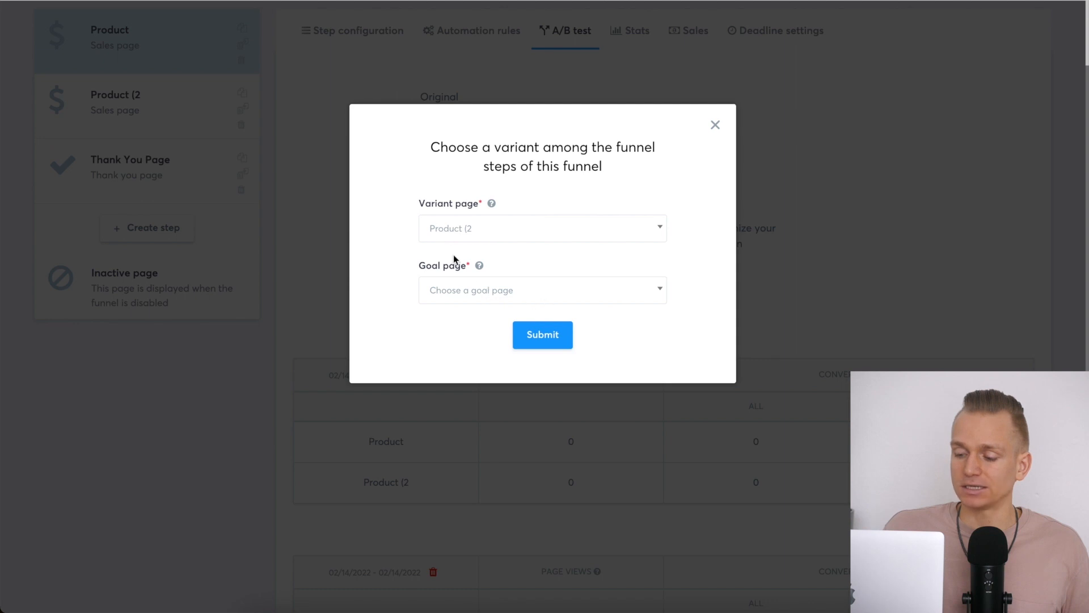
pyautogui.click(486, 291)
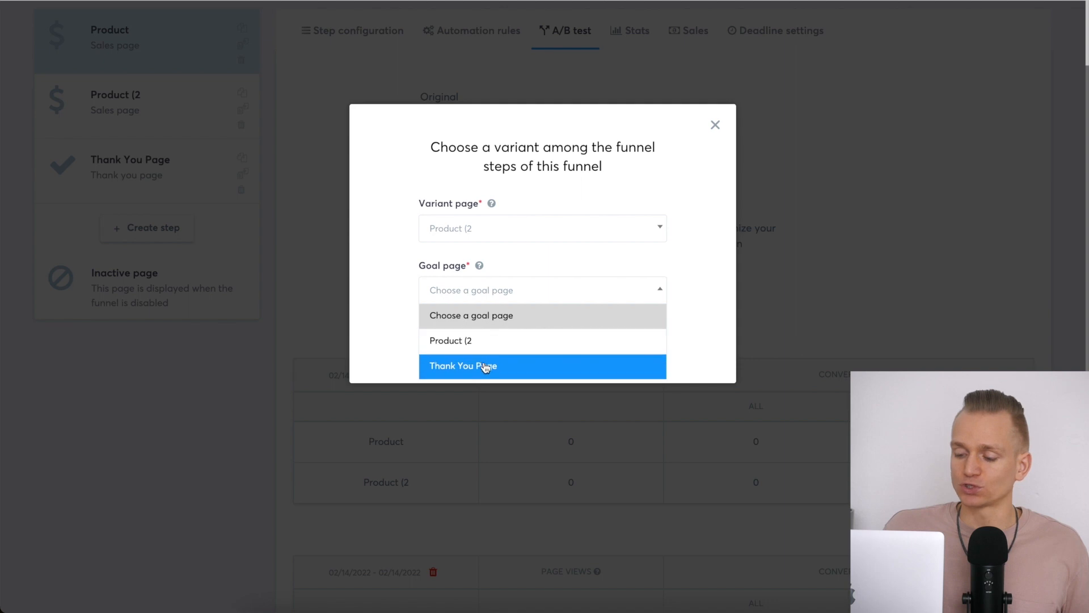
pyautogui.click(515, 369)
pyautogui.click(545, 347)
pyautogui.click(660, 208)
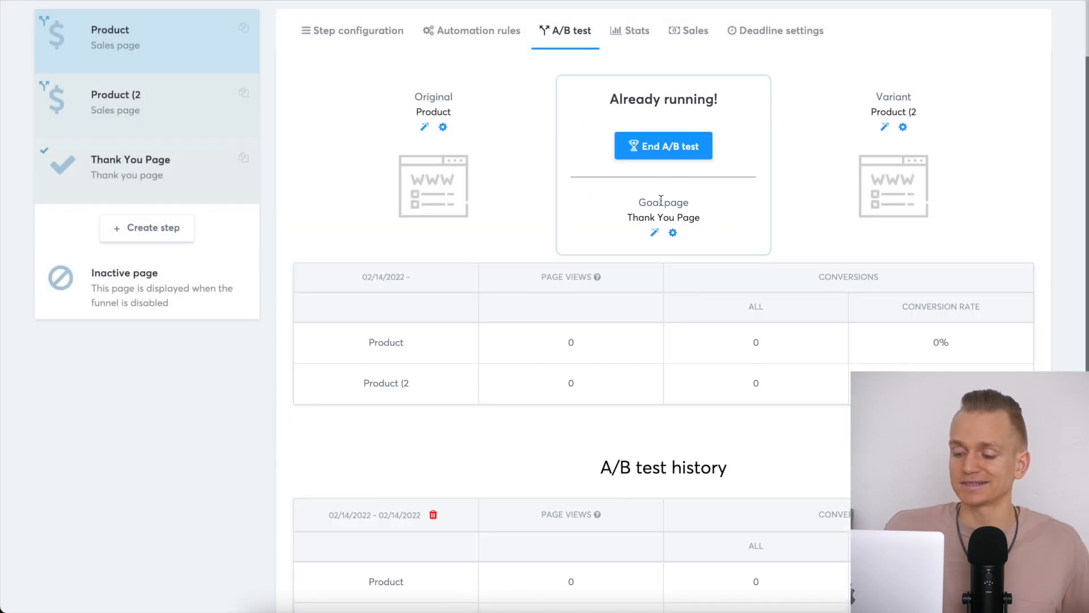
pyautogui.scroll(2, 662, 200)
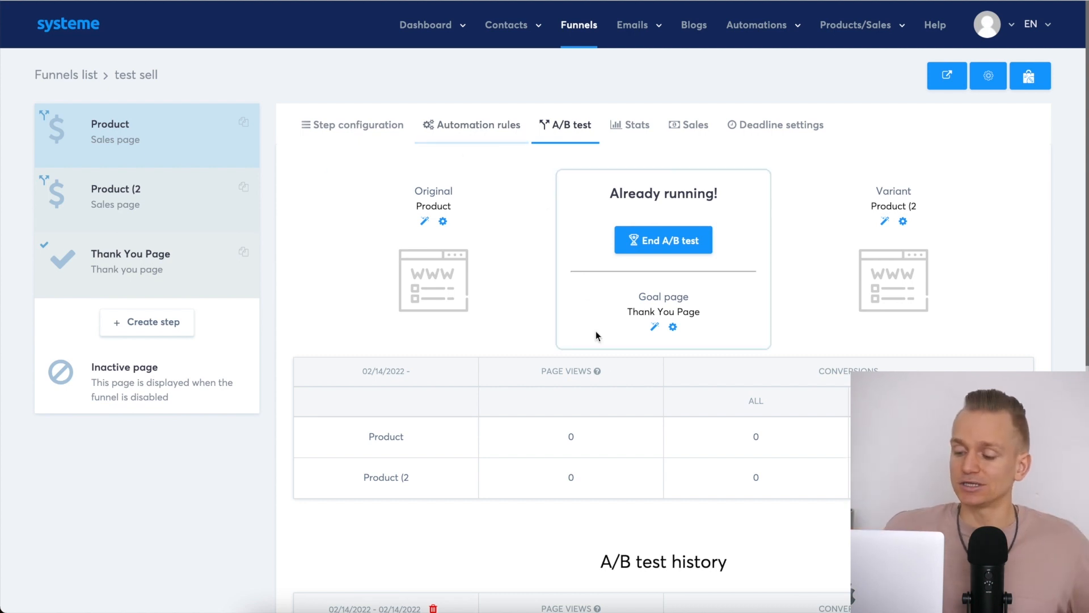
pyautogui.scroll(-1, 611, 383)
pyautogui.moveTo(590, 351); pyautogui.dragTo(601, 350)
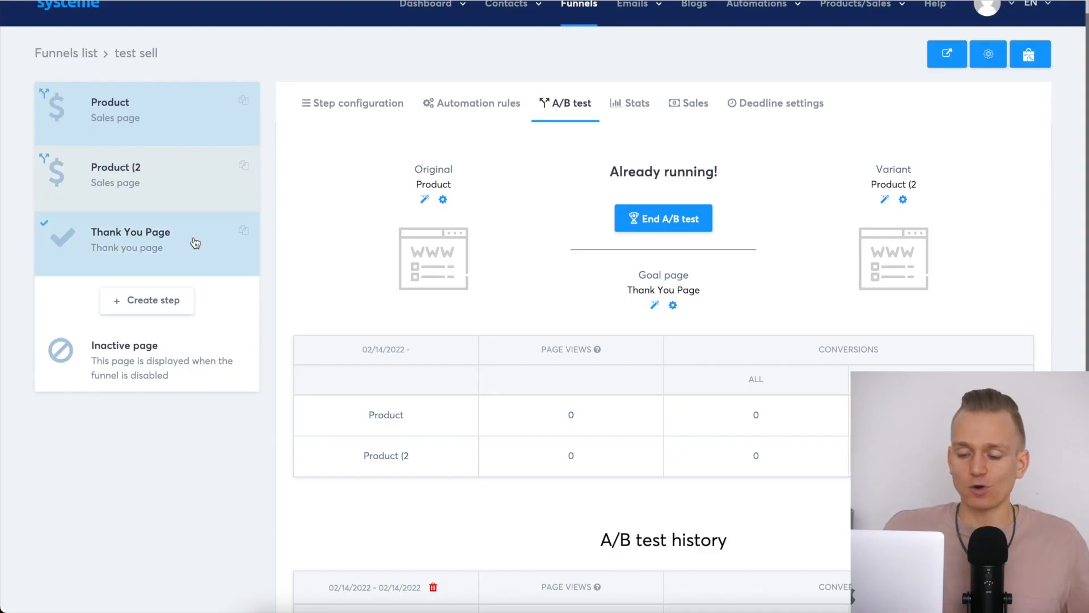
# - Create a new funnel step named "order form" with the type Order form
pyautogui.click(127, 305)
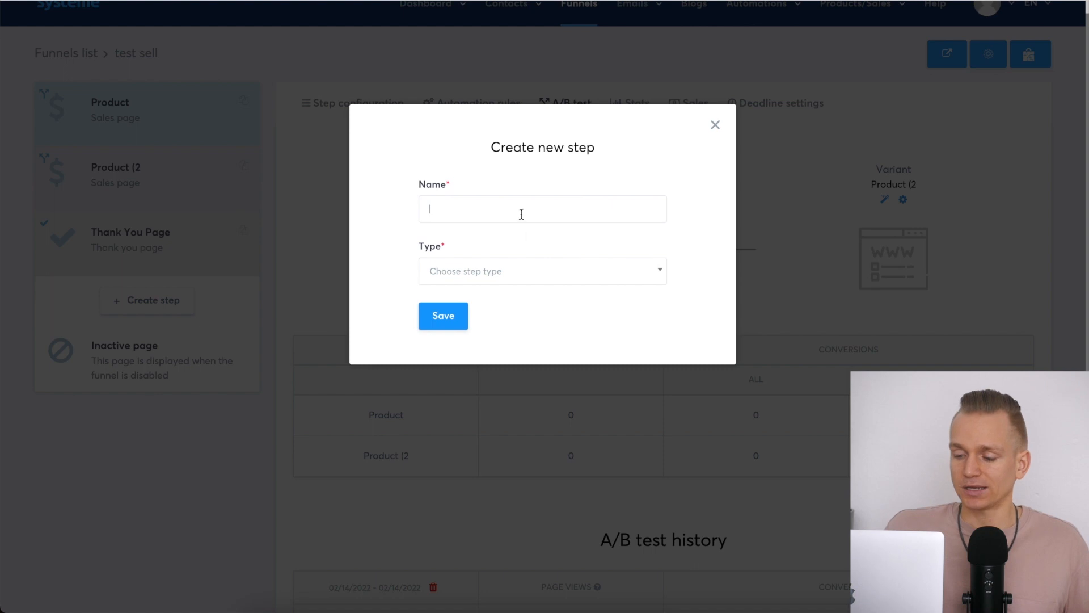
pyautogui.click(522, 214)
pyautogui.write('ord')
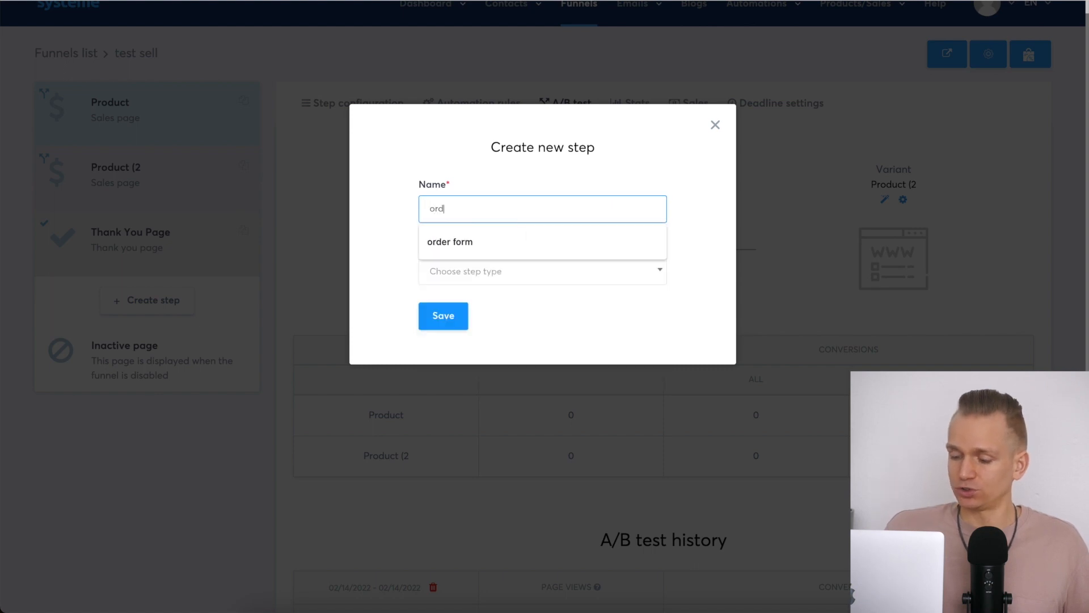
pyautogui.write('er')
pyautogui.click(551, 235)
pyautogui.click(545, 277)
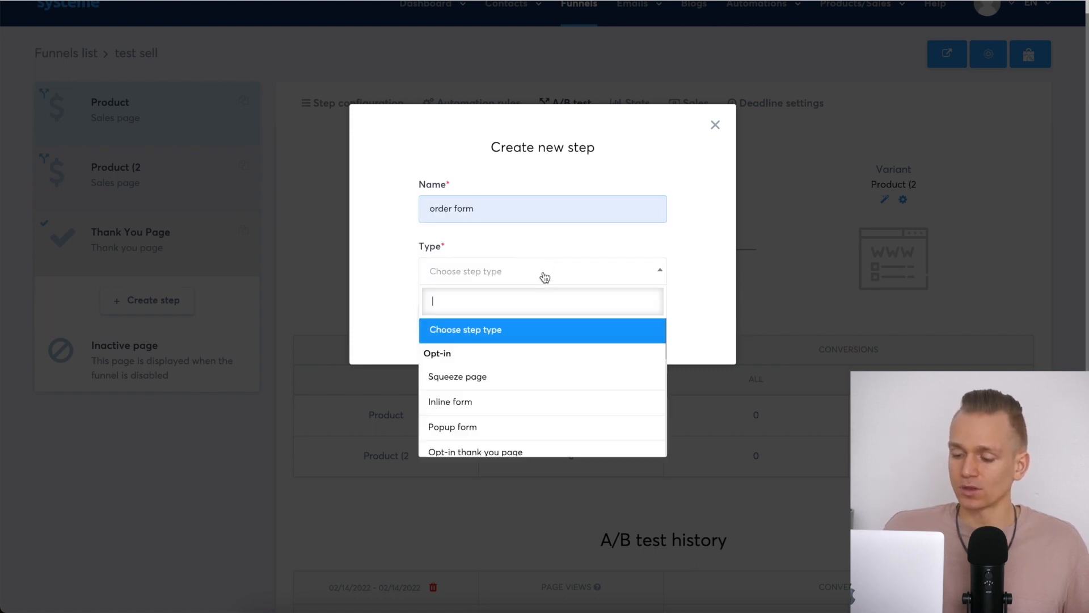
pyautogui.scroll(-3, 540, 375)
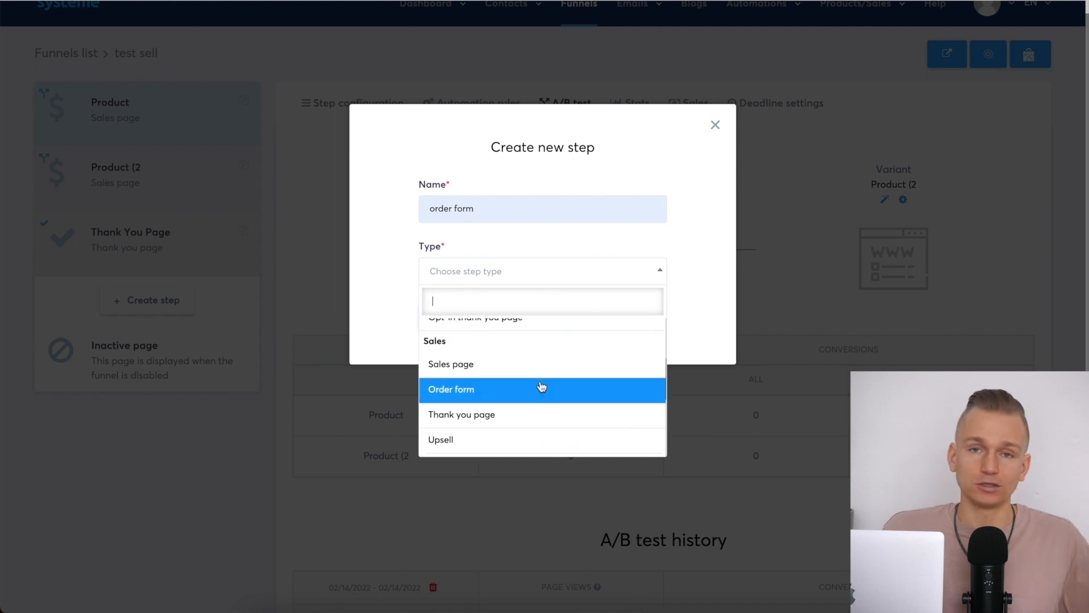
pyautogui.click(471, 390)
pyautogui.click(445, 317)
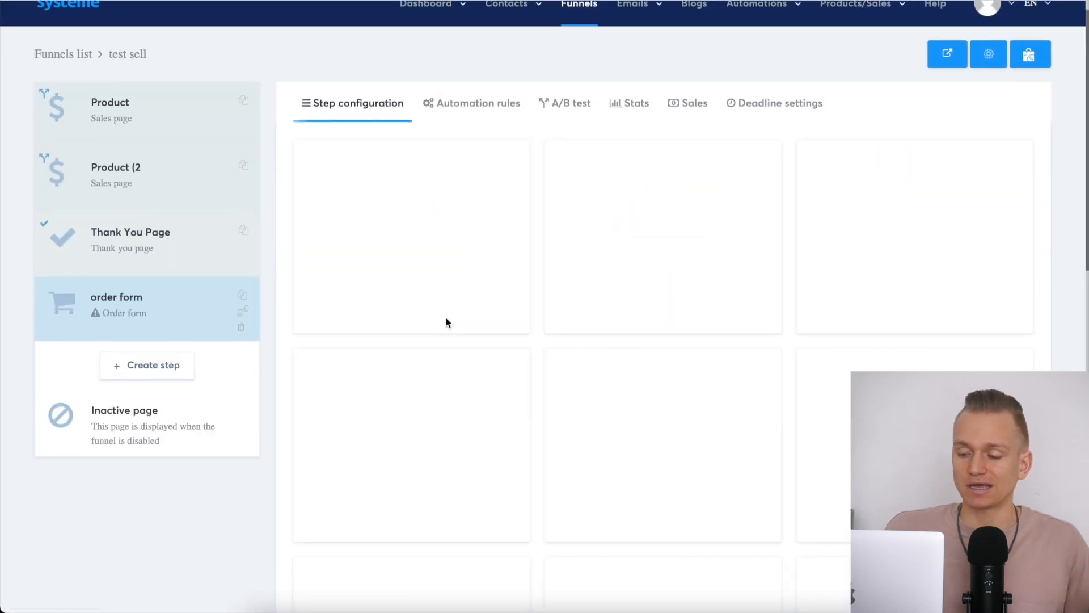
# - Apply the template with the blue Product name header to the order form step and open it in the page editor
pyautogui.scroll(-4, 738, 275)
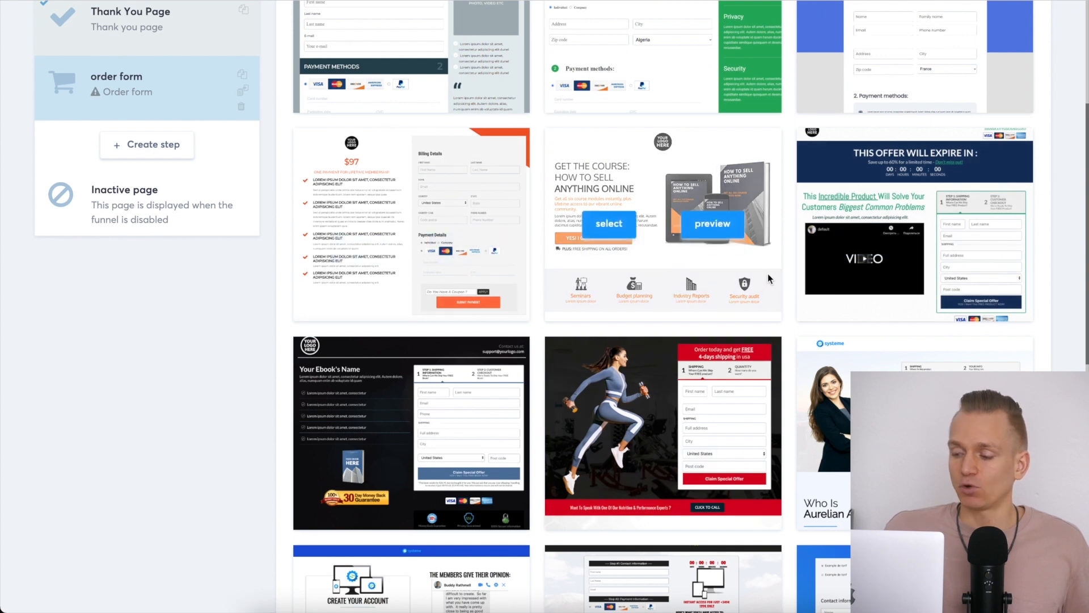
pyautogui.scroll(2, 737, 264)
pyautogui.scroll(-10, 738, 339)
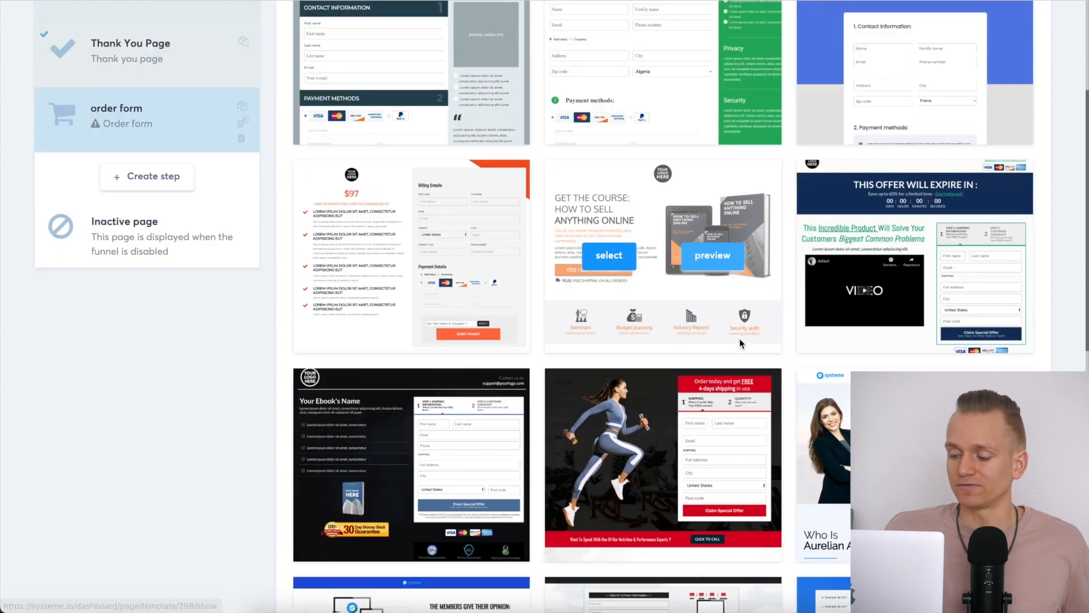
pyautogui.scroll(-3, 743, 340)
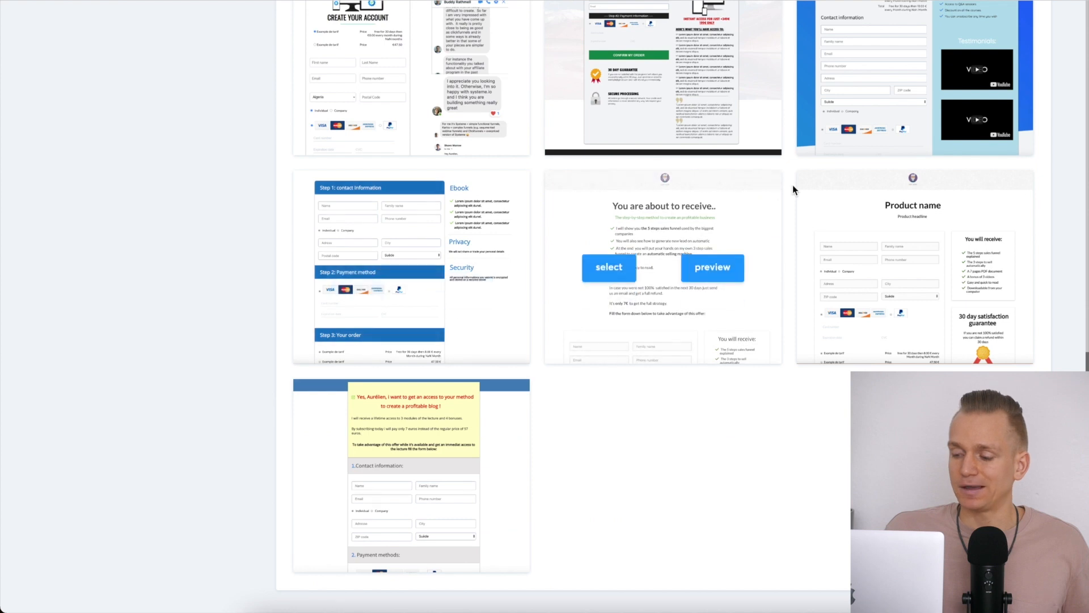
pyautogui.scroll(1, 789, 193)
pyautogui.scroll(14, 792, 192)
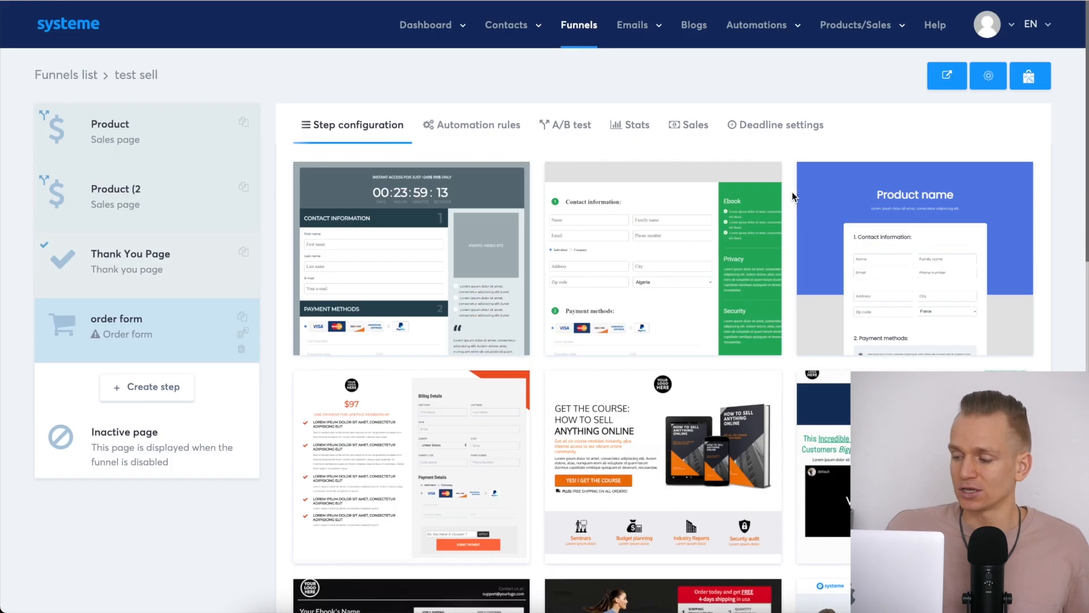
pyautogui.moveTo(880, 263)
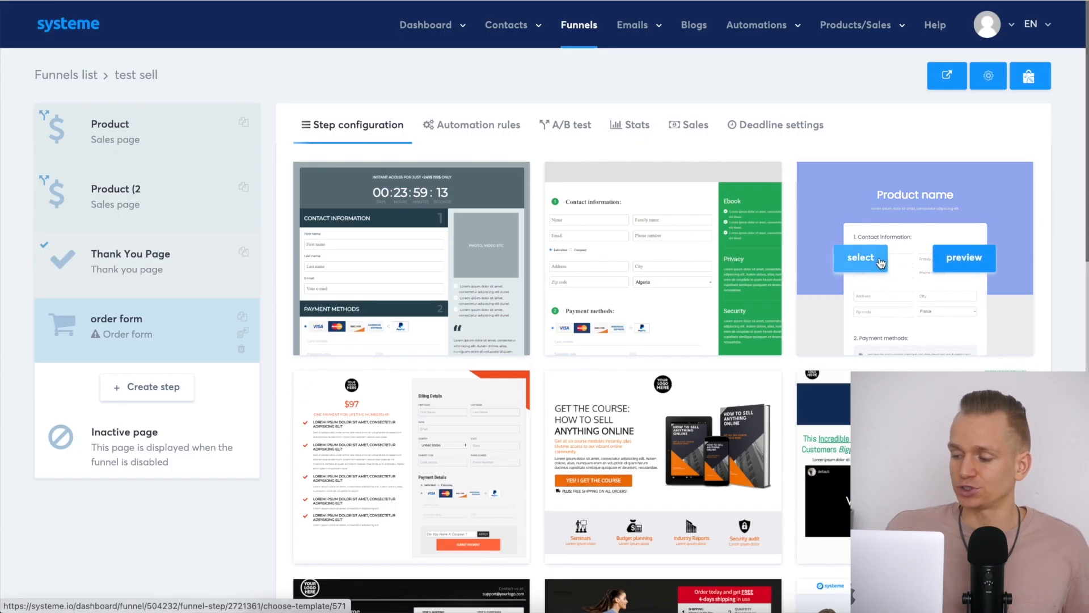
pyautogui.click(878, 262)
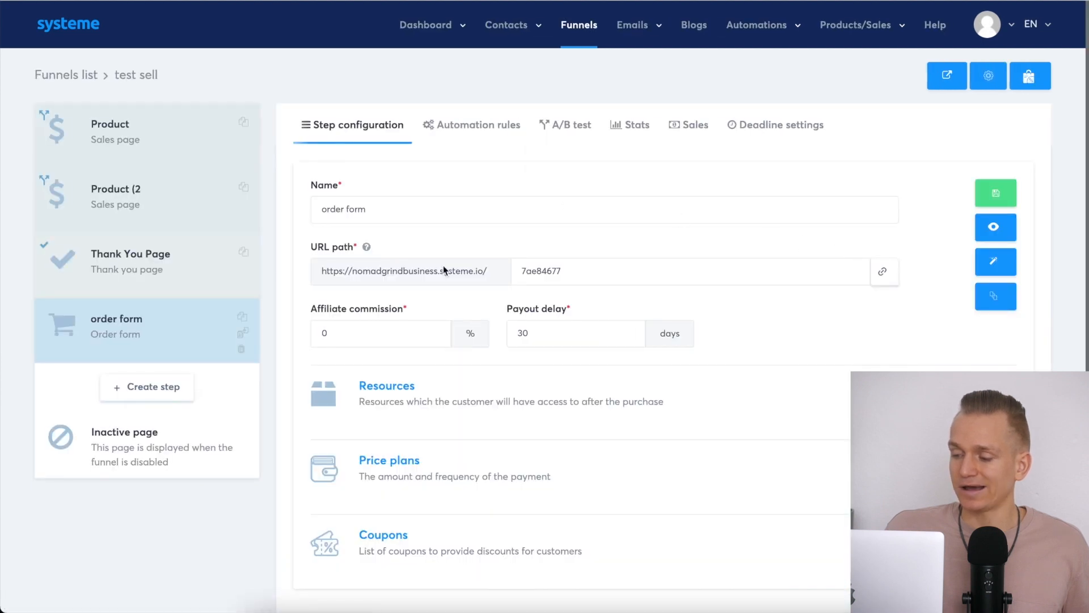
pyautogui.click(1002, 265)
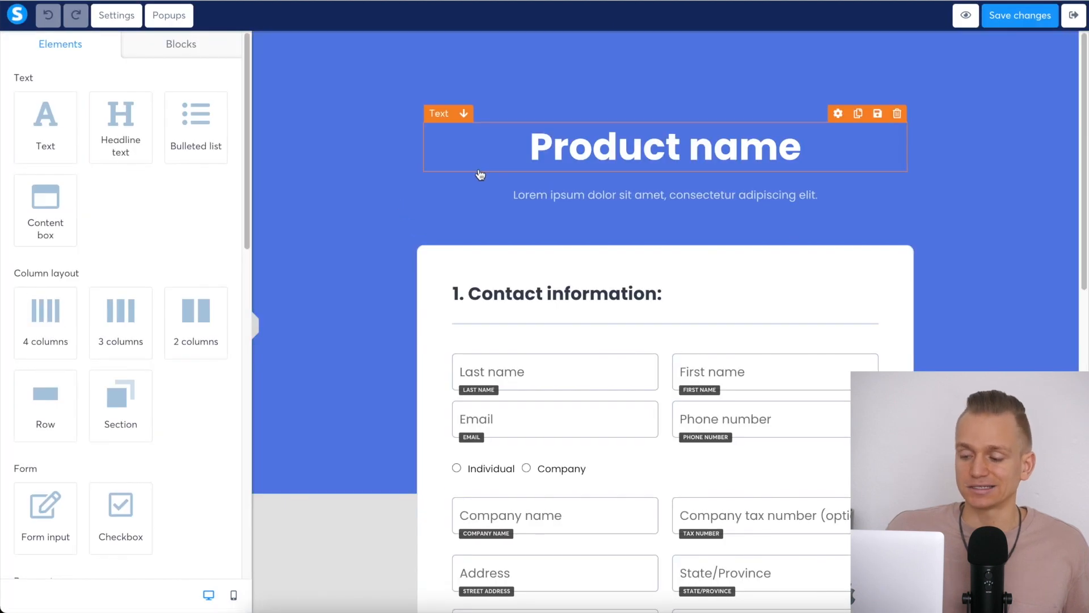
# - Examine the order form page's payment and order sections and browse the Opt-in forms and Price plans block categories
pyautogui.scroll(-10, 480, 176)
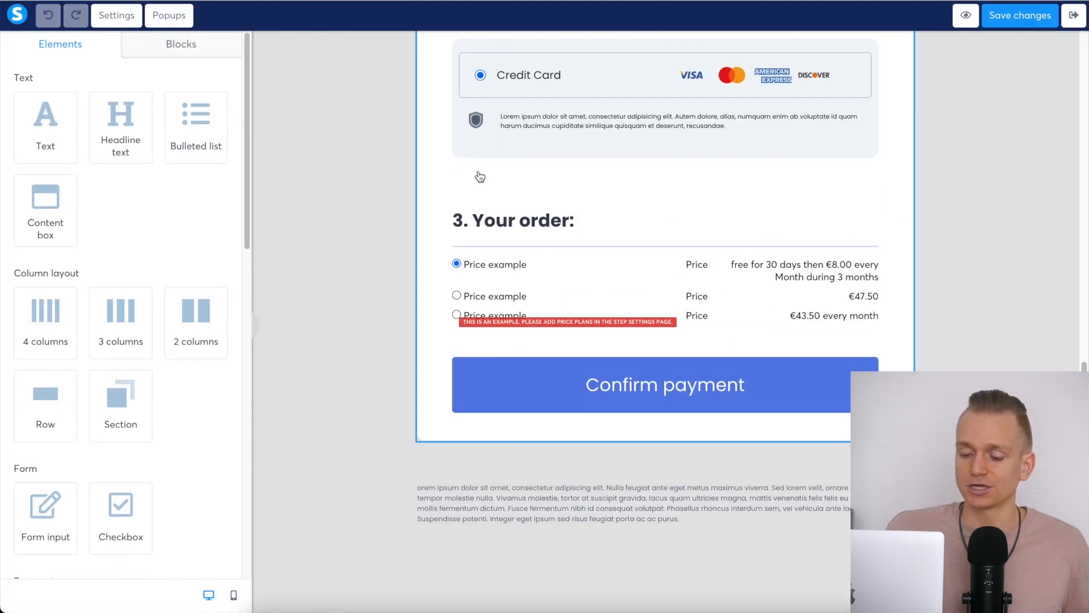
pyautogui.scroll(-15, 161, 202)
pyautogui.scroll(20, 162, 200)
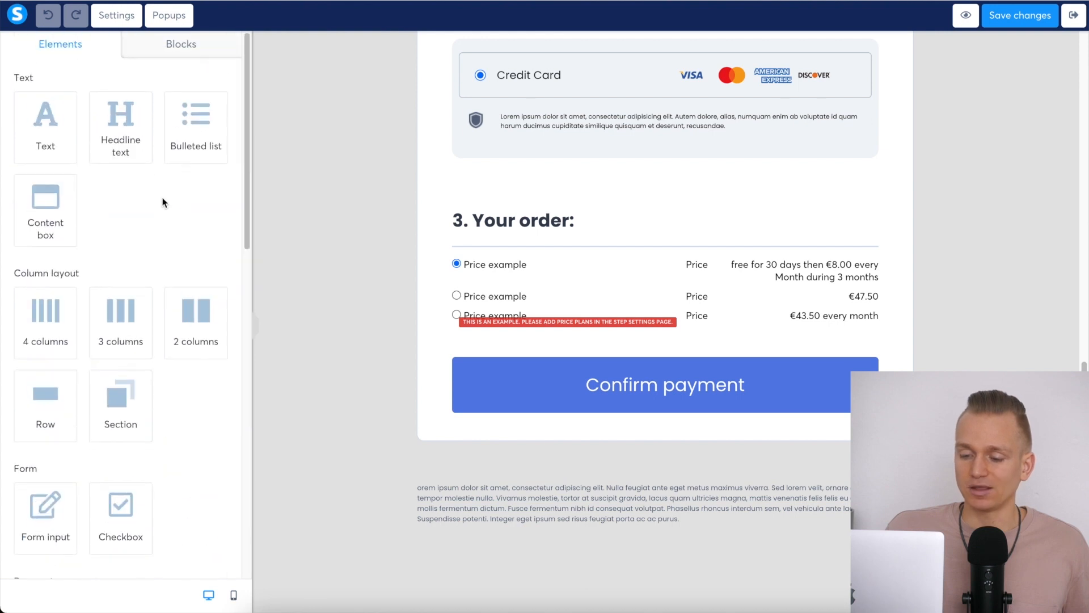
pyautogui.click(199, 44)
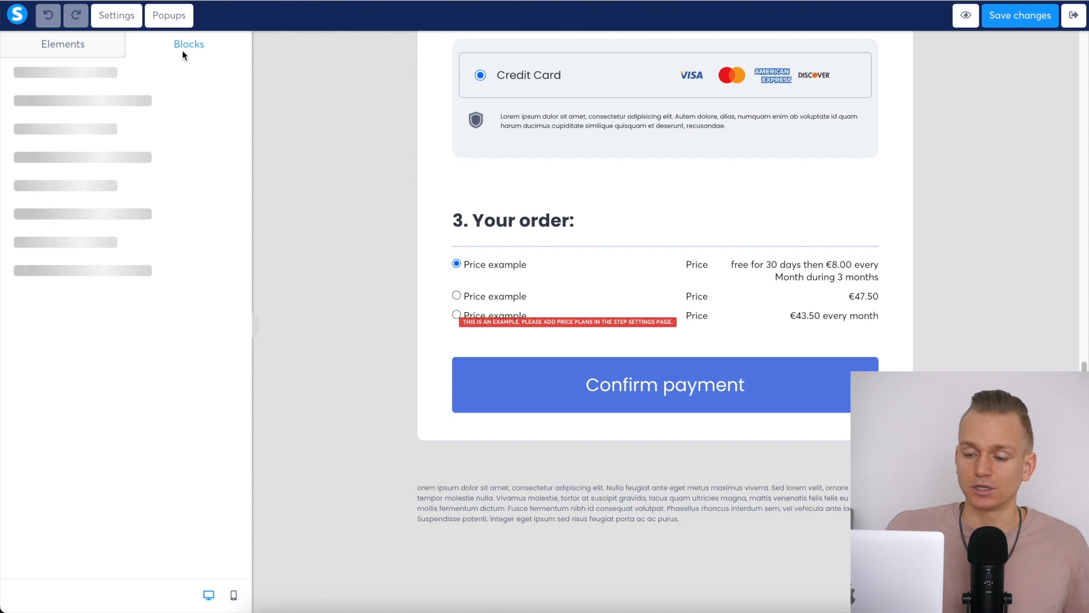
pyautogui.click(51, 73)
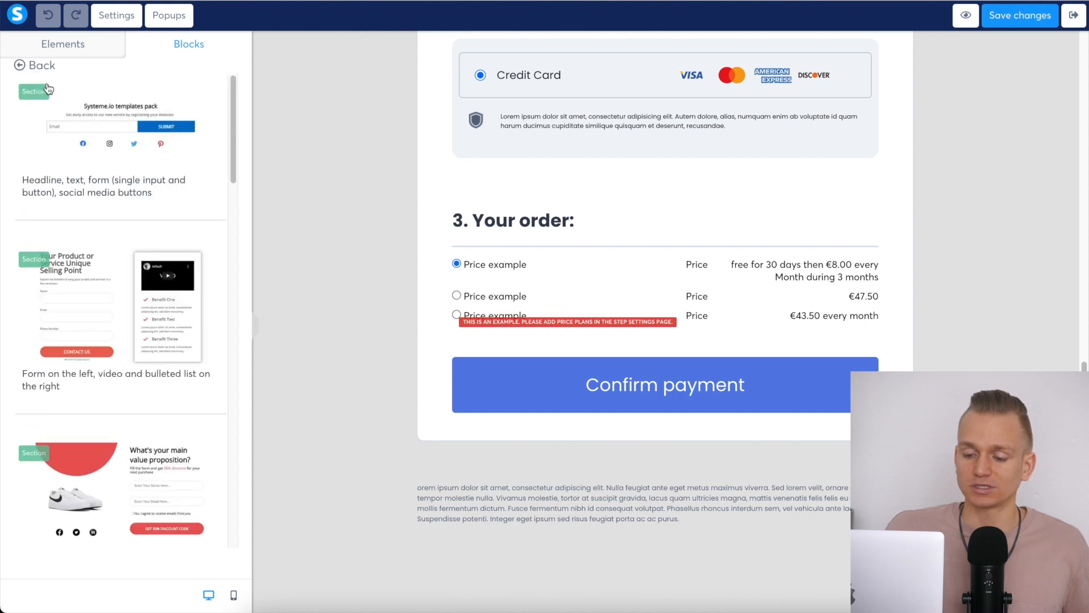
pyautogui.click(22, 66)
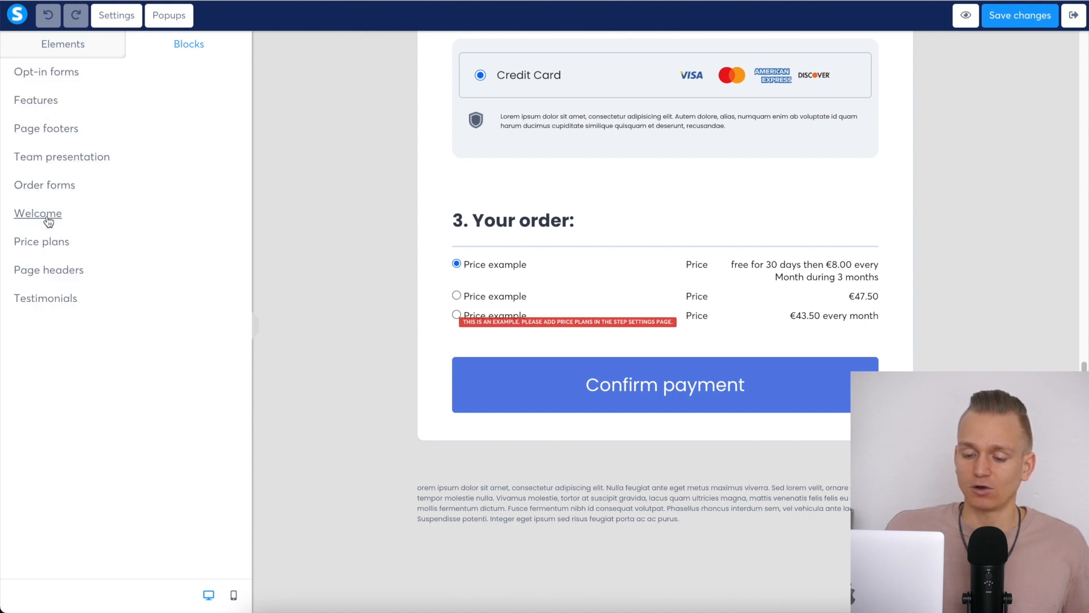
pyautogui.click(54, 243)
pyautogui.scroll(-3, 125, 204)
pyautogui.scroll(3, 129, 216)
pyautogui.scroll(1, 129, 216)
pyautogui.click(37, 66)
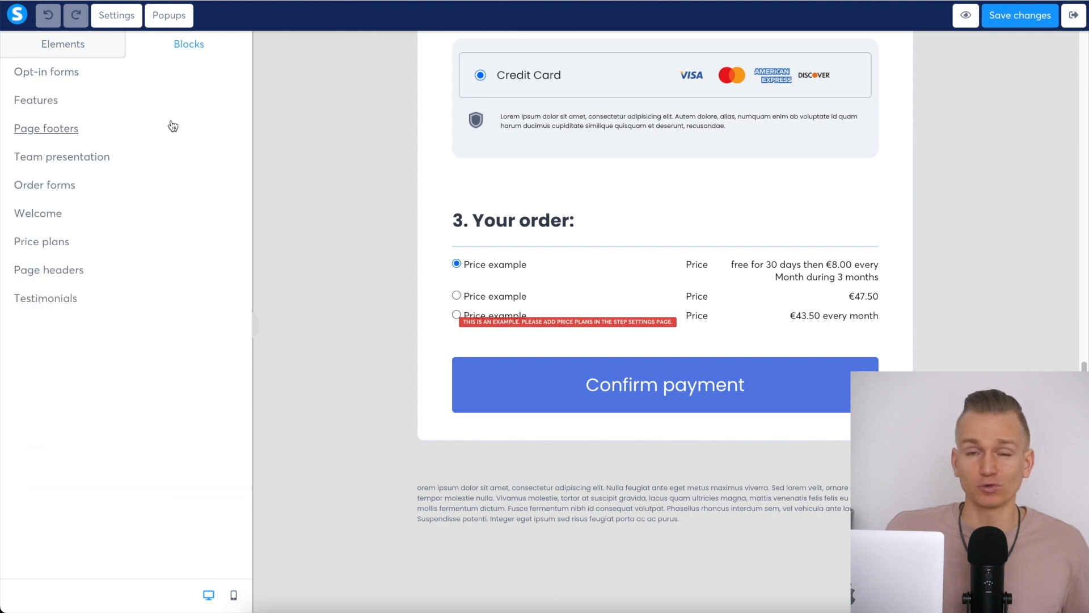
# - Save the order form page and exit the page editor
pyautogui.scroll(10, 377, 134)
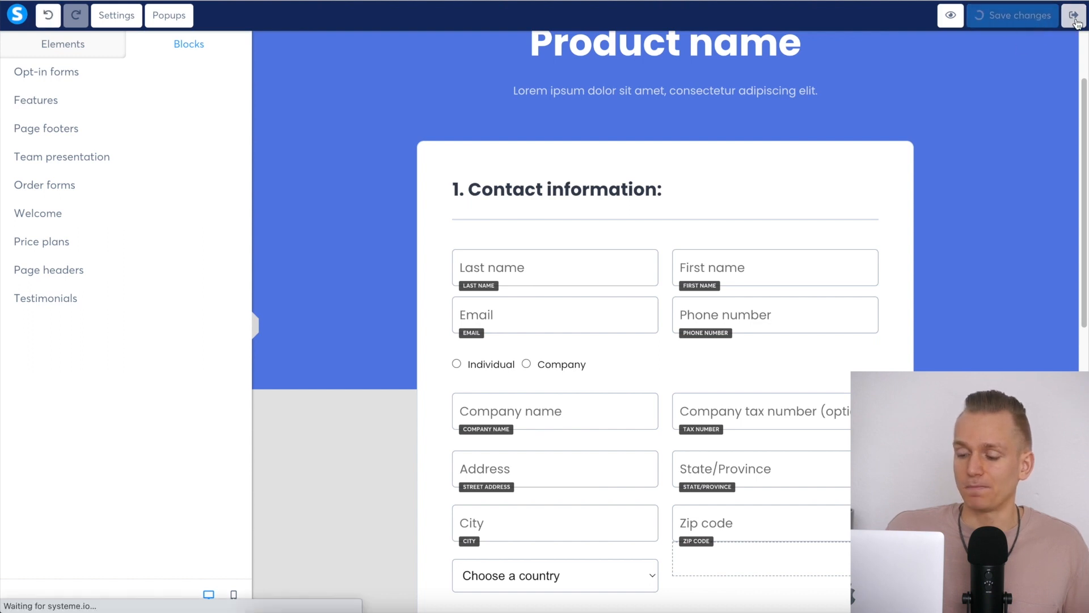
pyautogui.click(1074, 17)
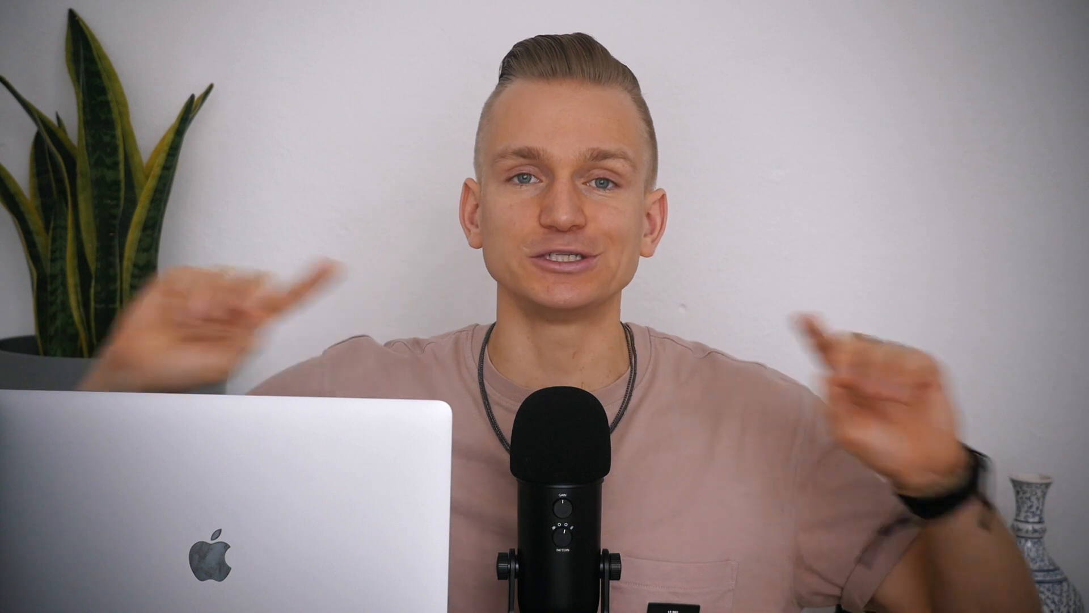
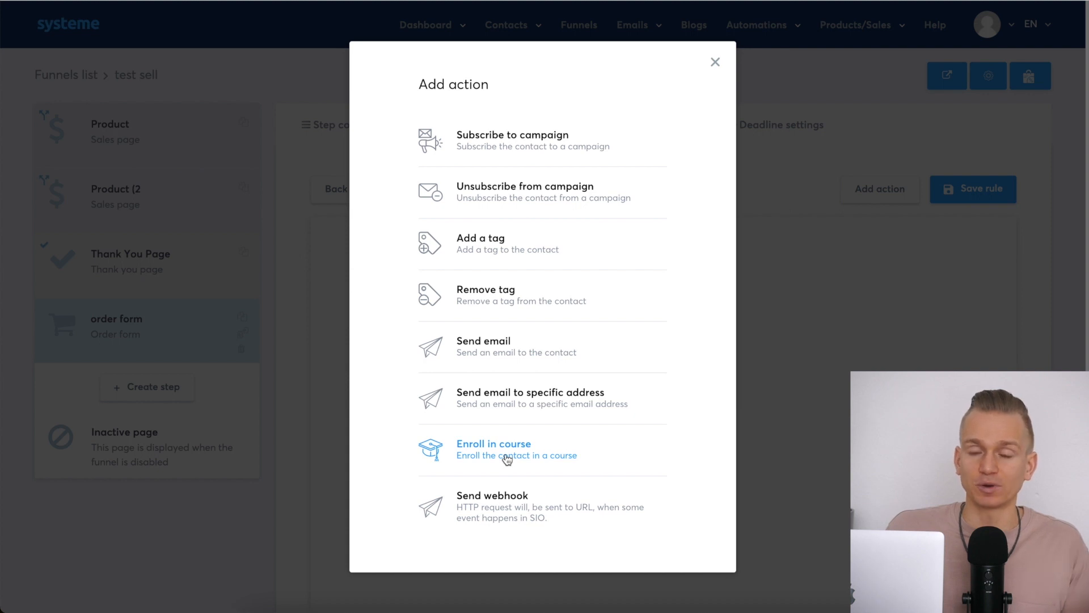
# - Add a Send email action to the order form's purchase rule and choose the Instagram Template email
pyautogui.click(498, 356)
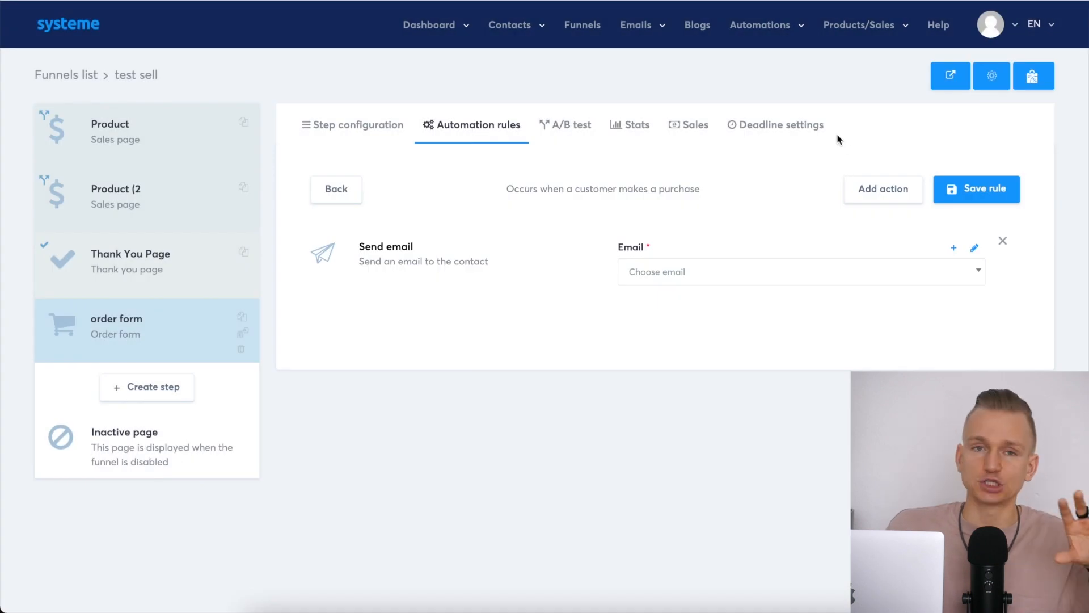
pyautogui.moveTo(864, 34)
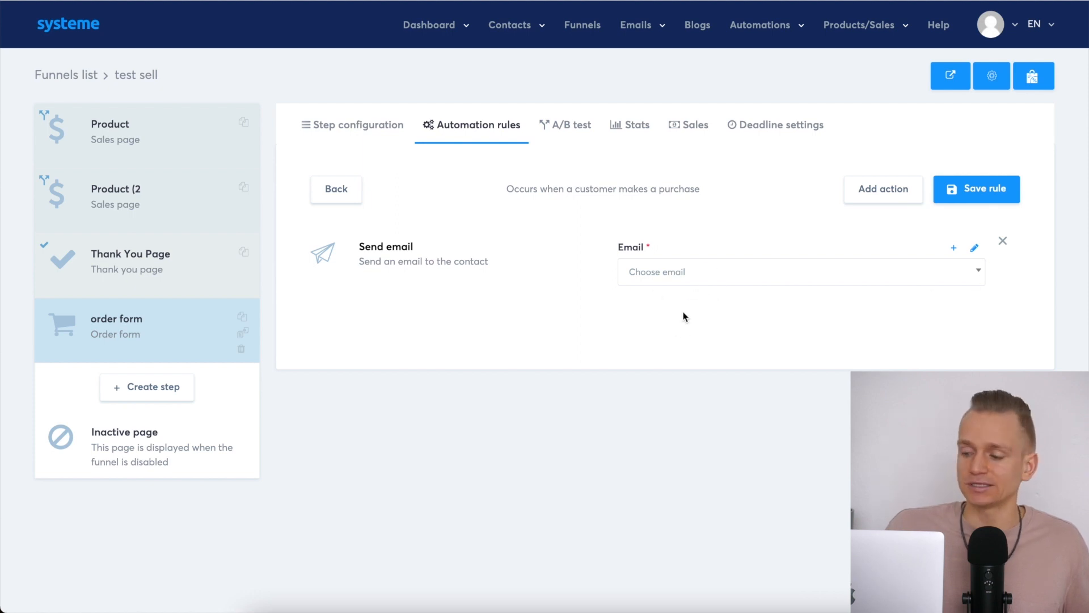
pyautogui.click(696, 277)
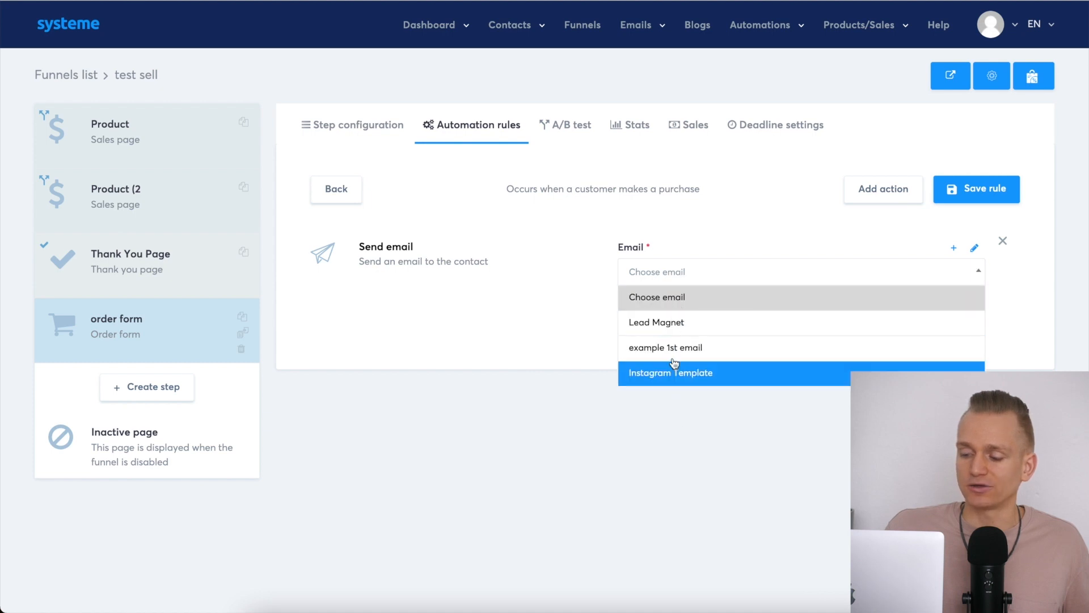
pyautogui.click(630, 410)
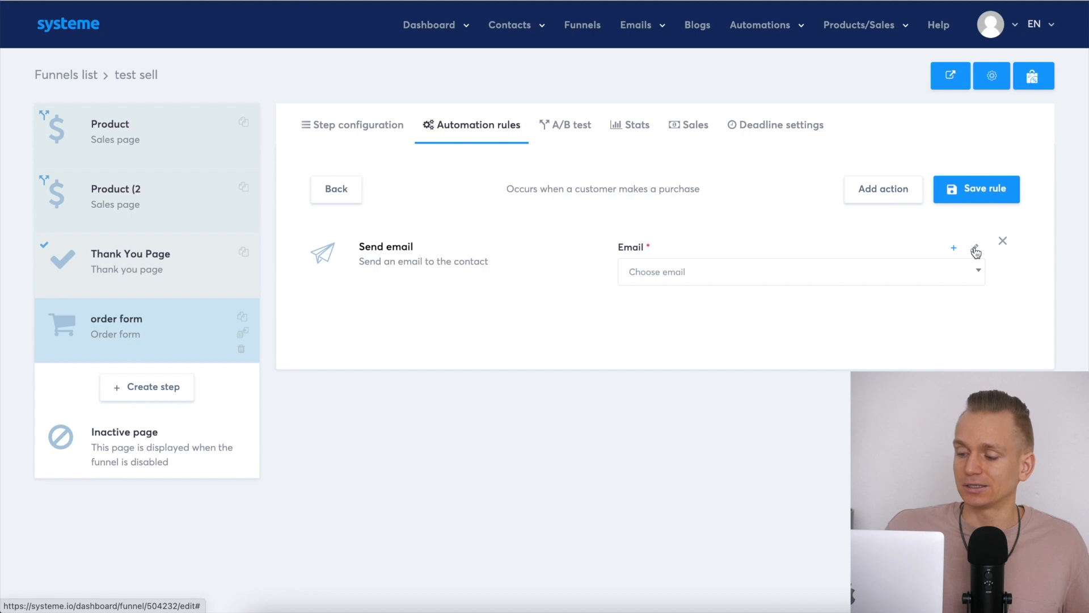
pyautogui.click(722, 277)
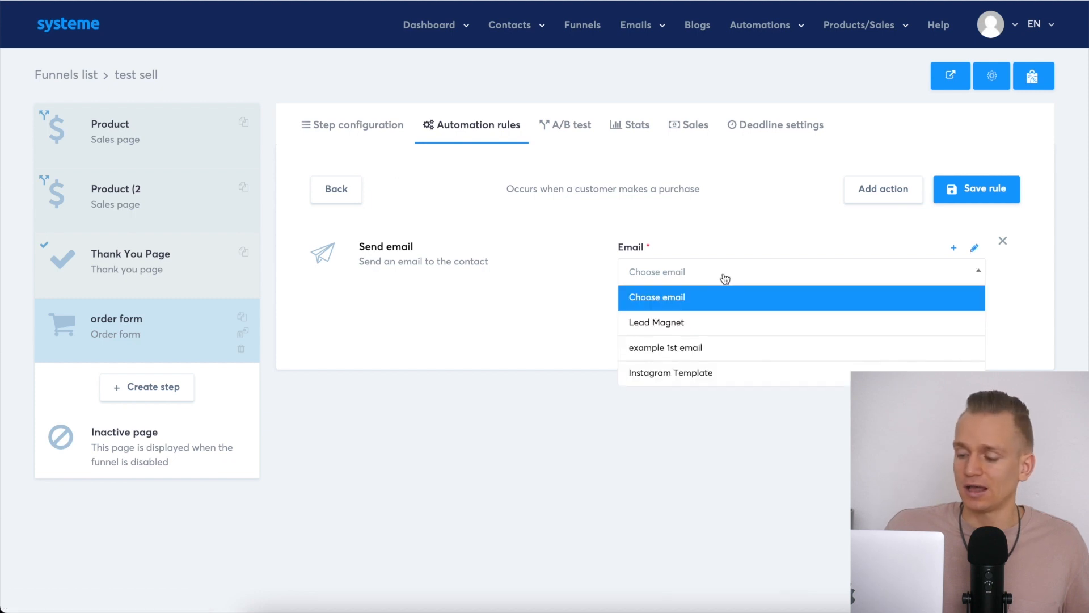
pyautogui.click(706, 373)
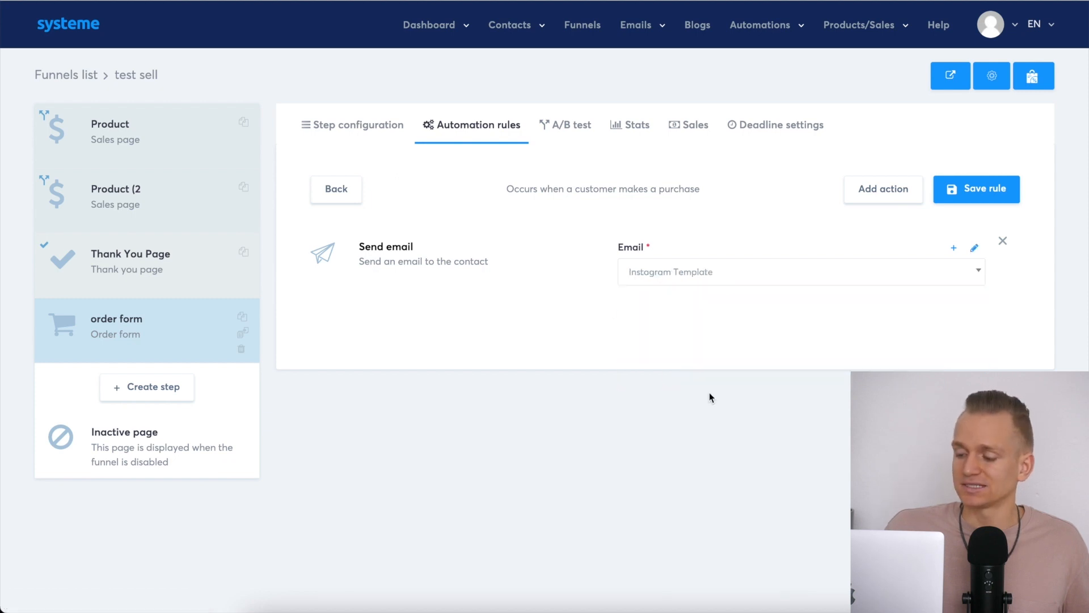
# - Open the Instagram Template email and review its subject, body, sender settings, attachment and available substitute variables
pyautogui.click(976, 253)
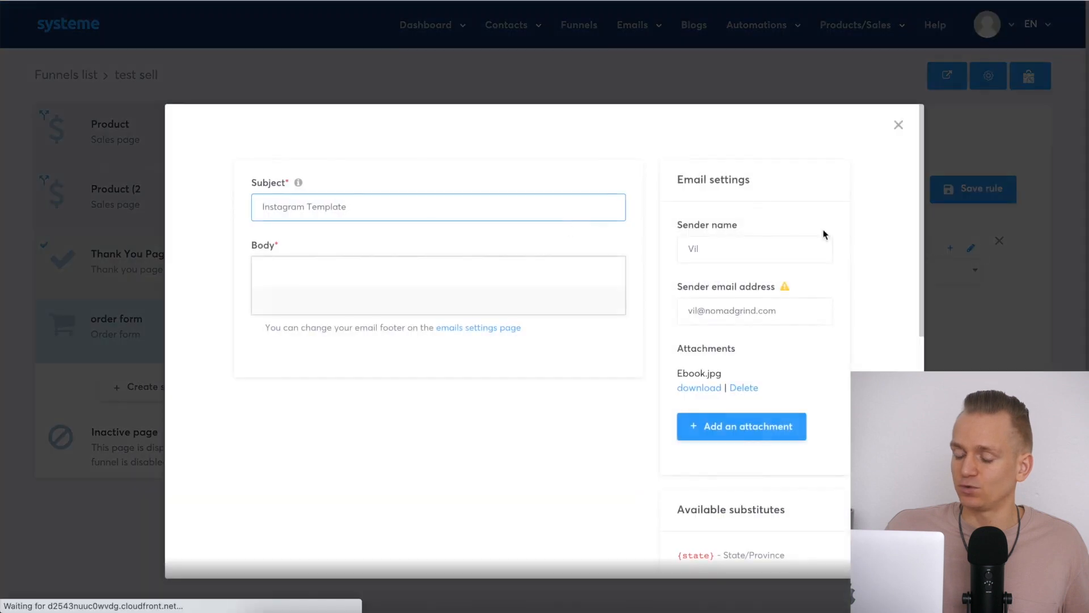
pyautogui.moveTo(263, 204); pyautogui.dragTo(430, 207)
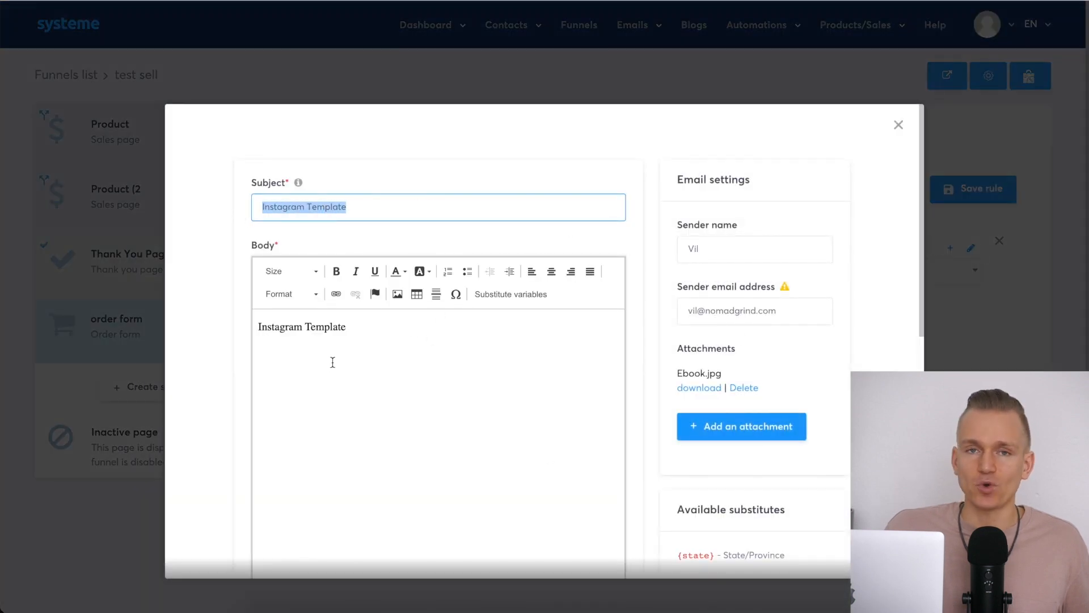
pyautogui.scroll(-2, 309, 349)
pyautogui.scroll(-1, 309, 349)
pyautogui.scroll(3, 311, 347)
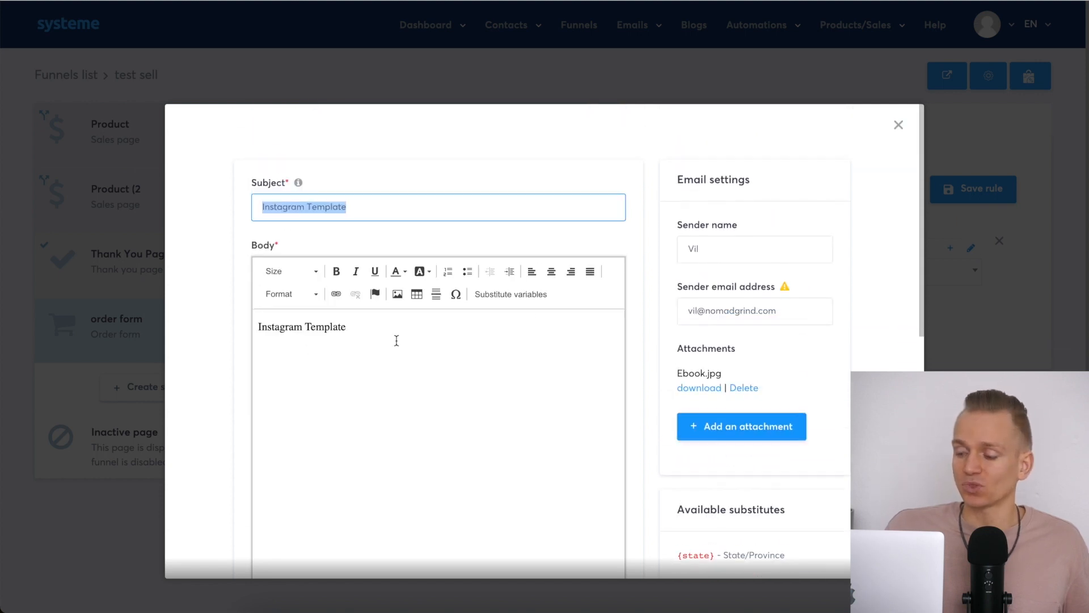
pyautogui.scroll(-2, 836, 301)
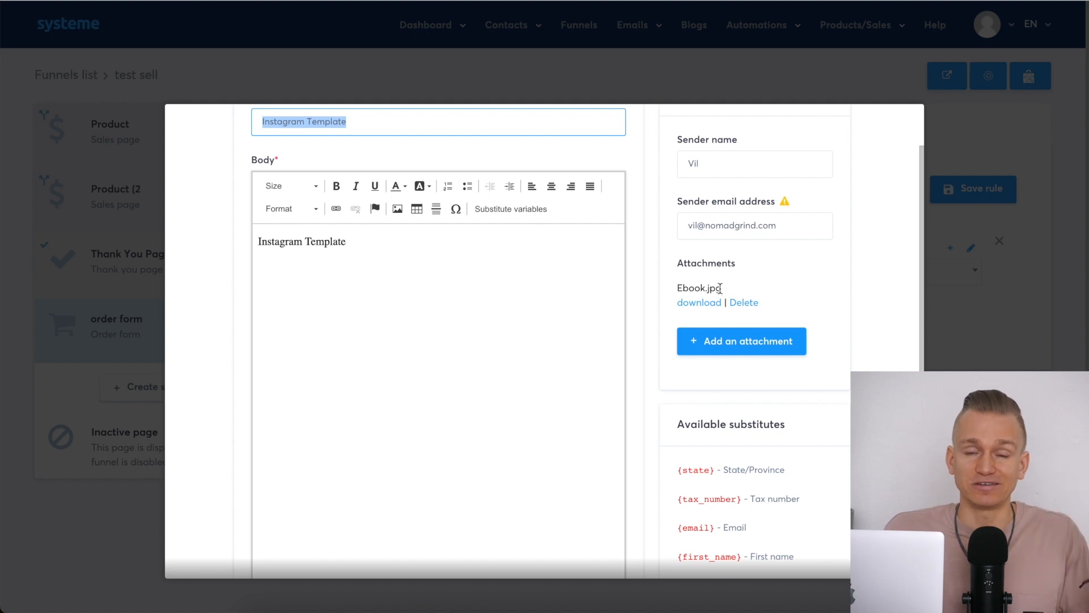
pyautogui.scroll(-2, 749, 307)
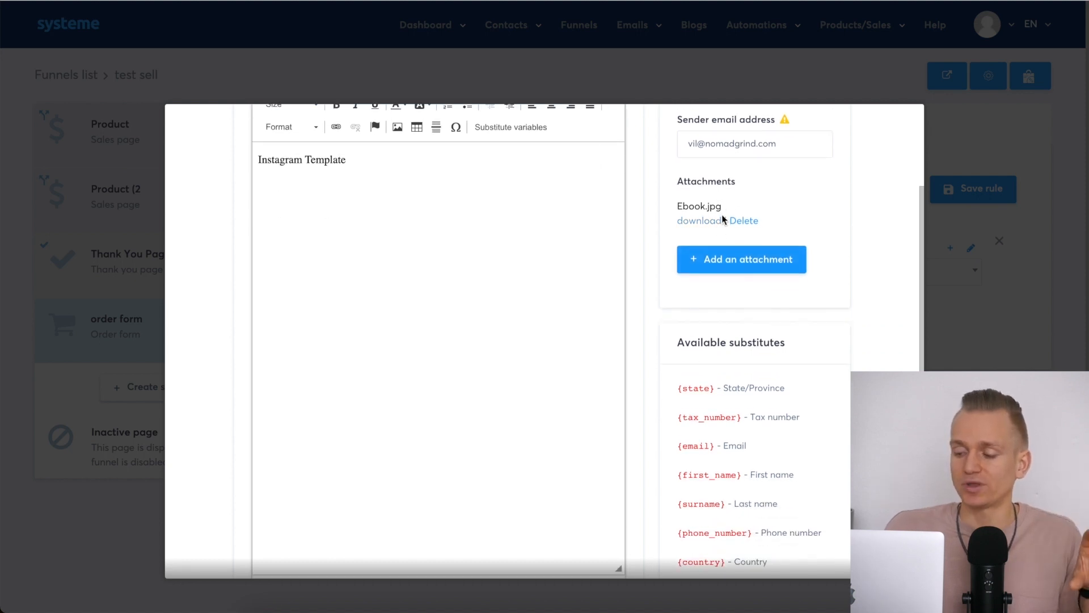
pyautogui.scroll(-4, 732, 335)
pyautogui.scroll(-2, 742, 363)
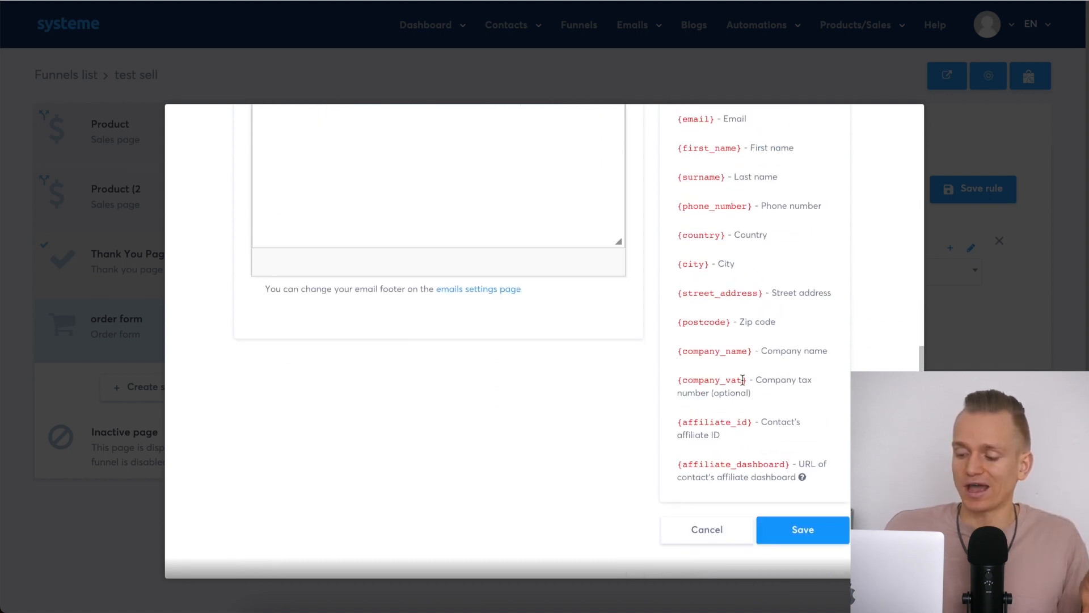
pyautogui.scroll(5, 746, 377)
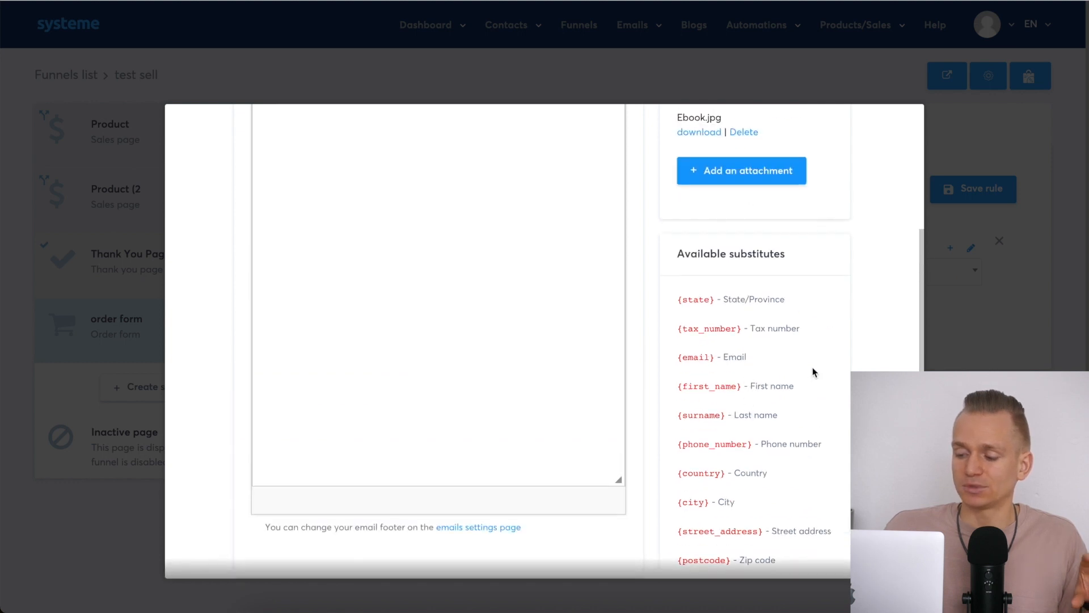
pyautogui.moveTo(750, 387); pyautogui.dragTo(808, 395)
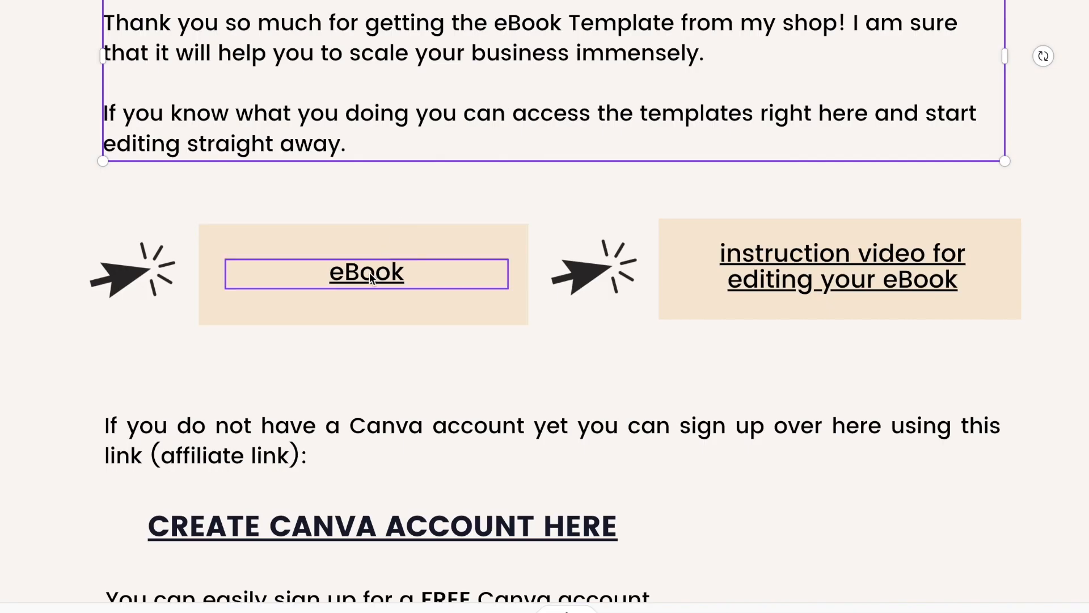
# - Switch to the eBook delivery document in Canva and select its linked eBook text
pyautogui.click(364, 277)
pyautogui.rightClick(364, 277)
pyautogui.click(442, 498)
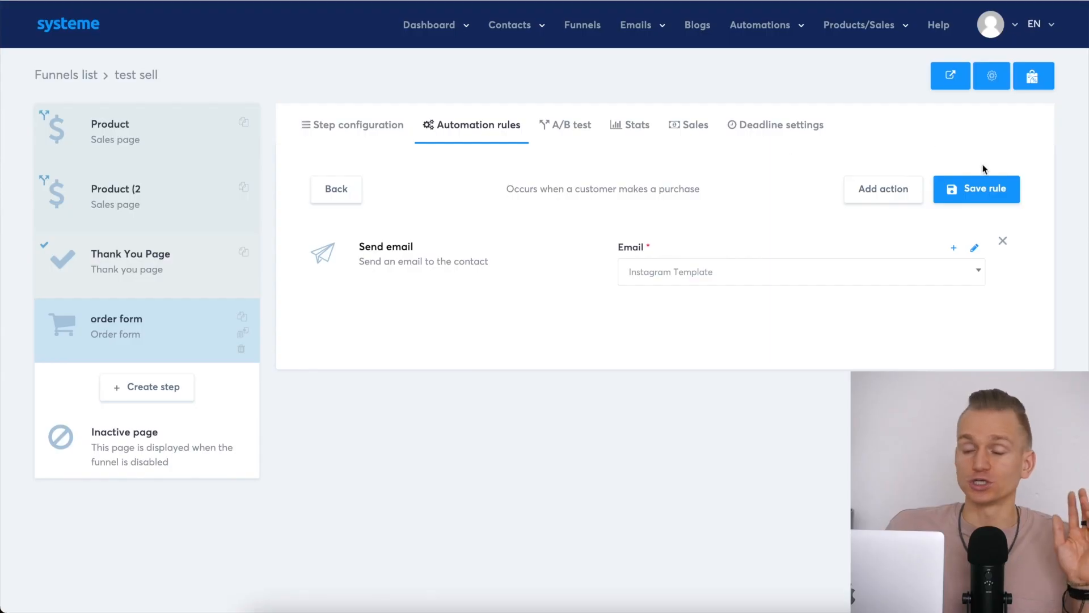
# - Save the order form's purchase automation rule in systeme.io
pyautogui.click(999, 200)
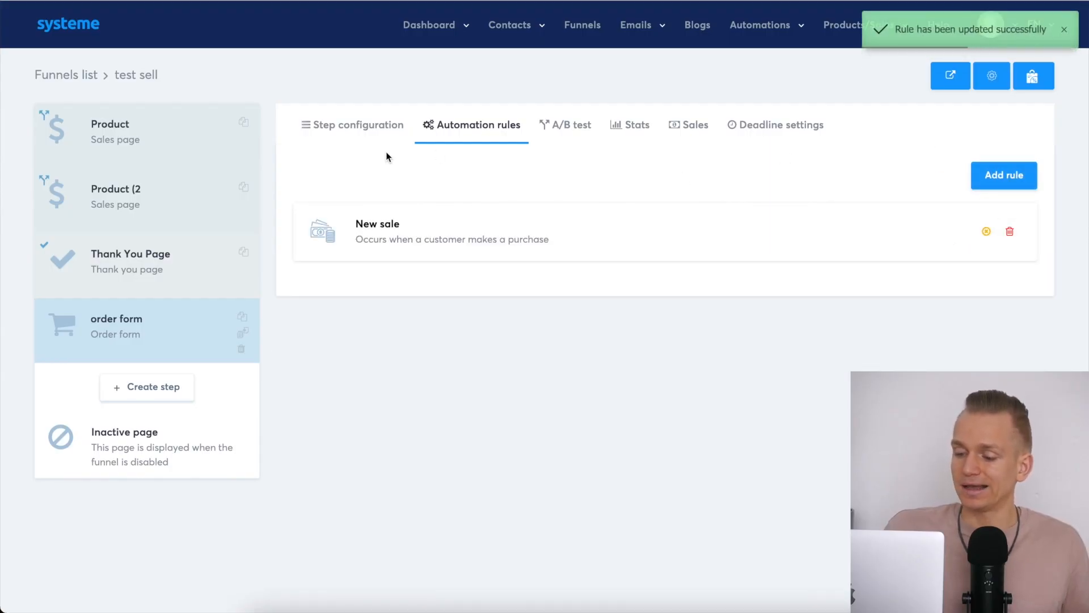
# - Set the order form step's affiliate commission to 30% and save the step configuration
pyautogui.click(357, 125)
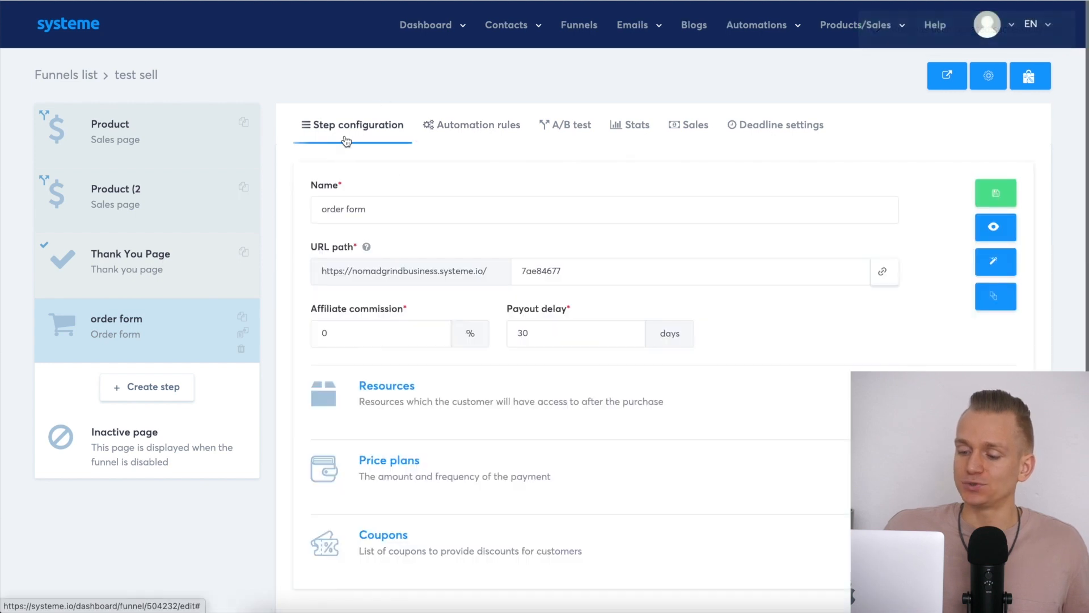
pyautogui.scroll(-1, 367, 159)
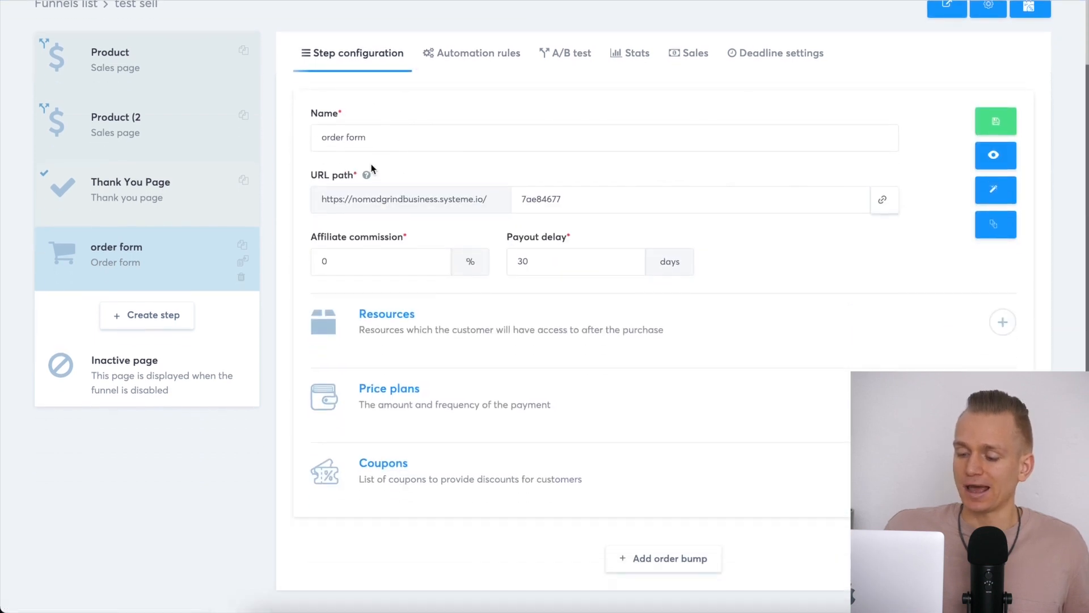
pyautogui.doubleClick(397, 262)
pyautogui.write('3')
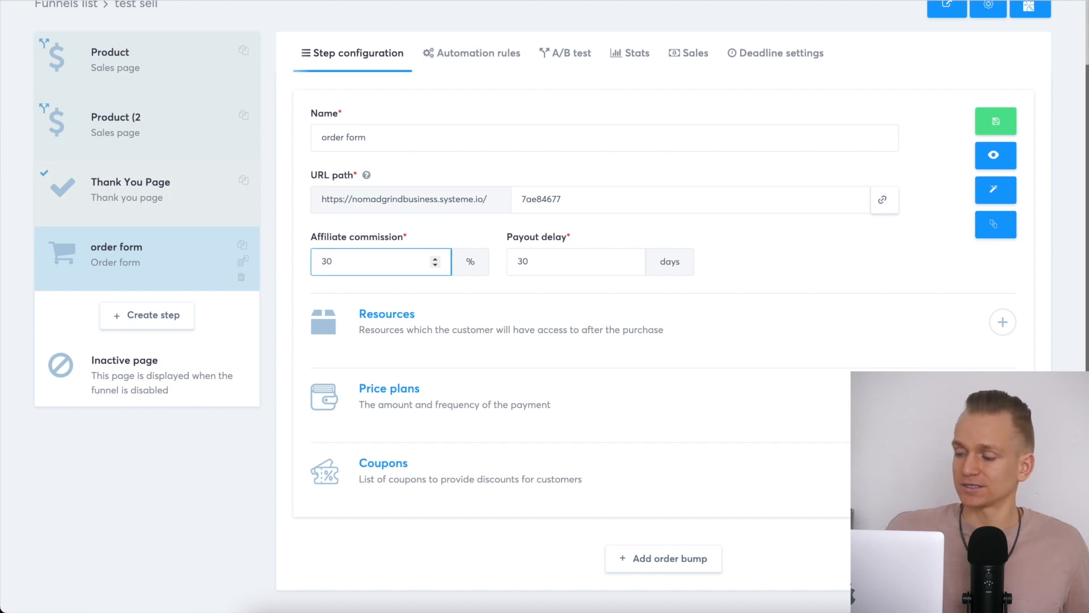
pyautogui.click(1011, 118)
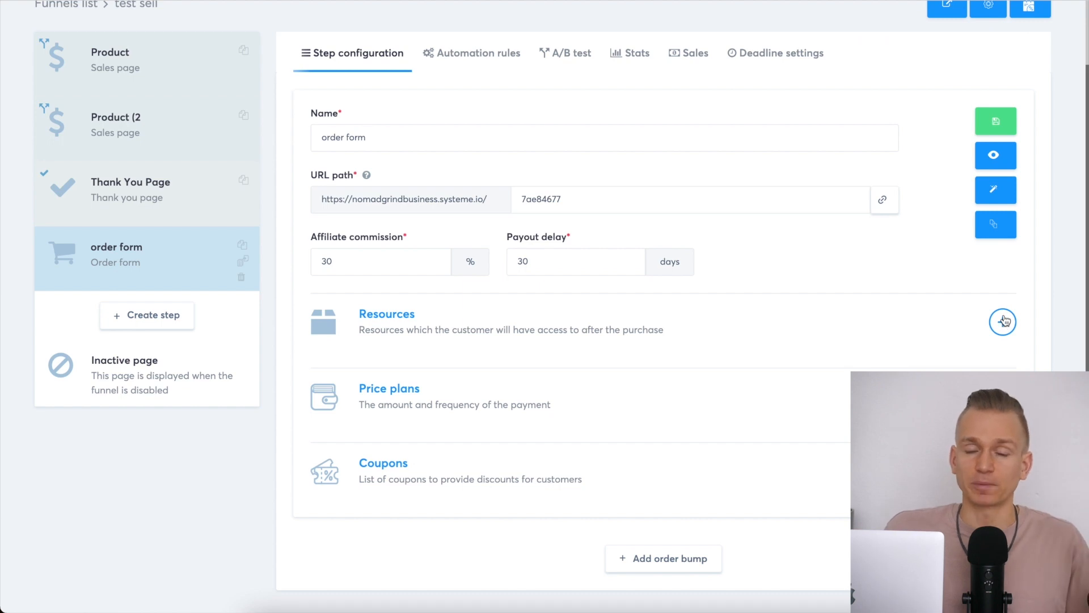
# - Add a resource of type Tag to the order form step and assign the Instagram Templates tag
pyautogui.click(1004, 320)
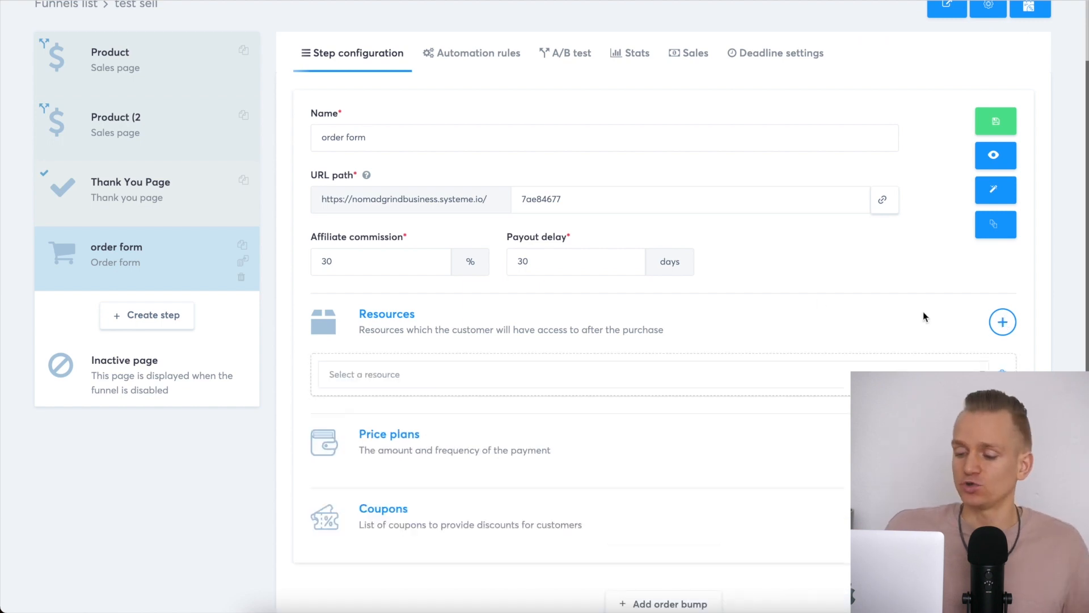
pyautogui.scroll(-1, 802, 305)
pyautogui.click(502, 332)
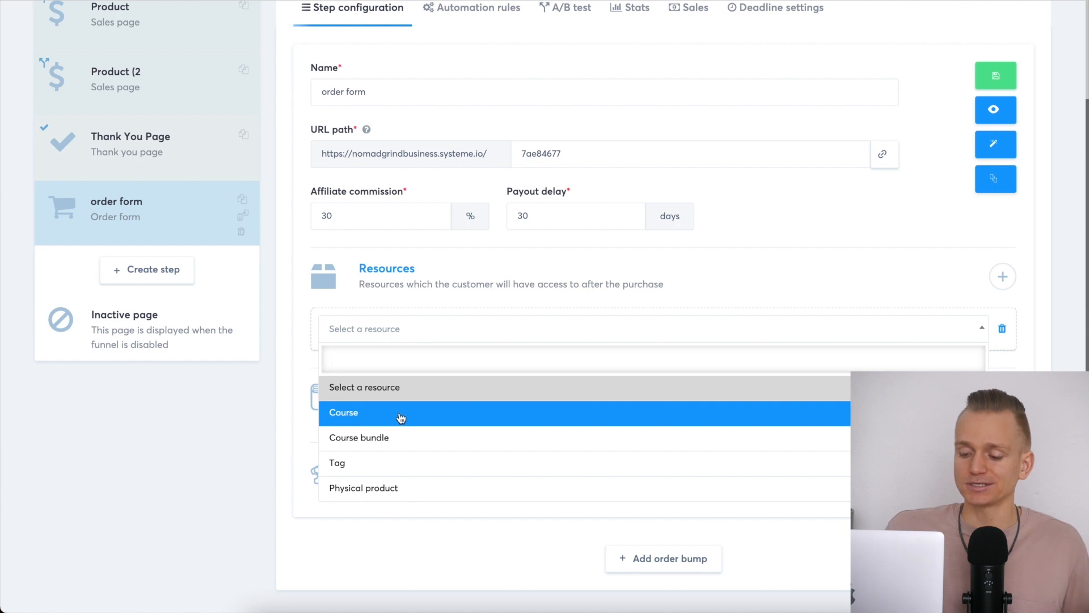
pyautogui.click(352, 462)
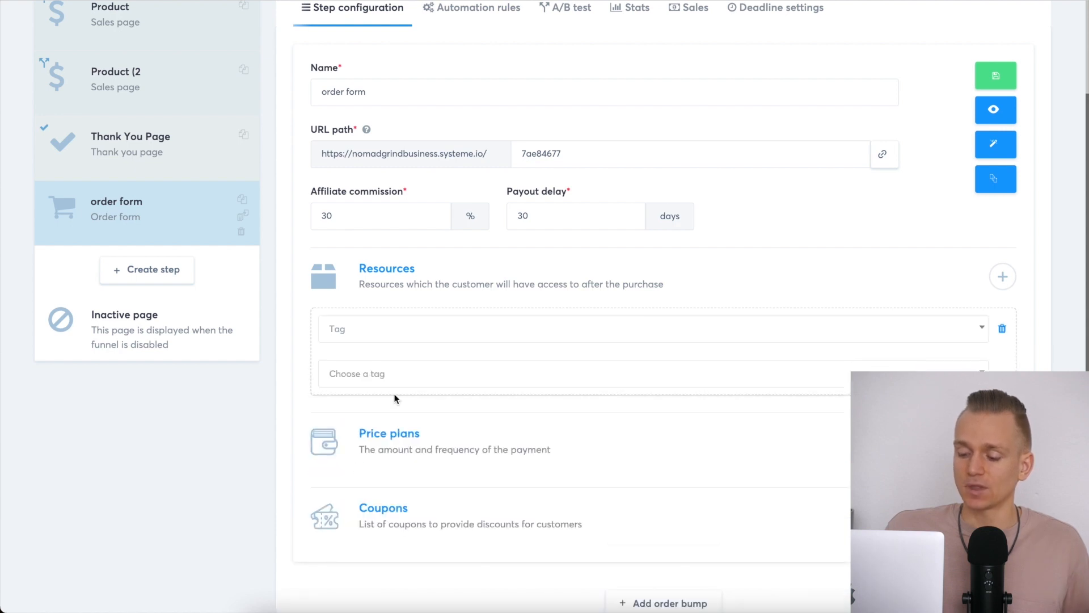
pyautogui.click(408, 384)
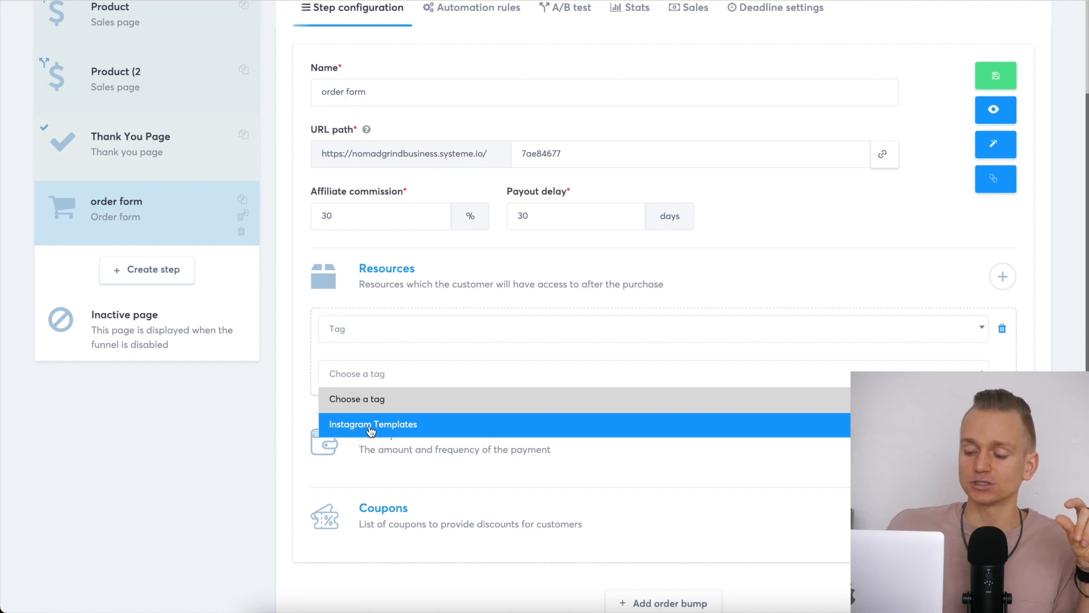
pyautogui.click(410, 435)
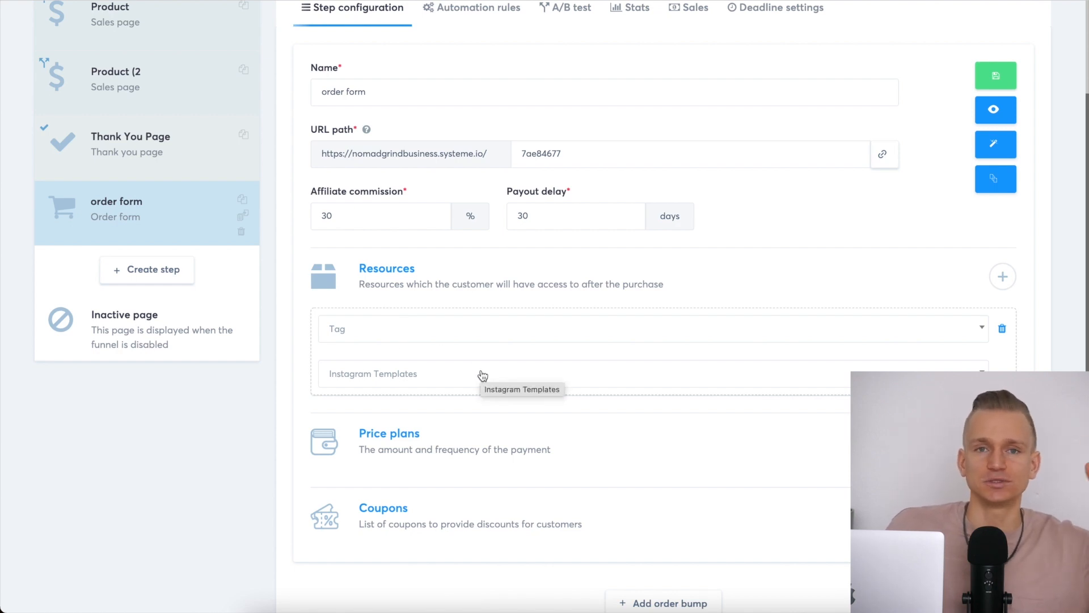
pyautogui.scroll(-1, 483, 375)
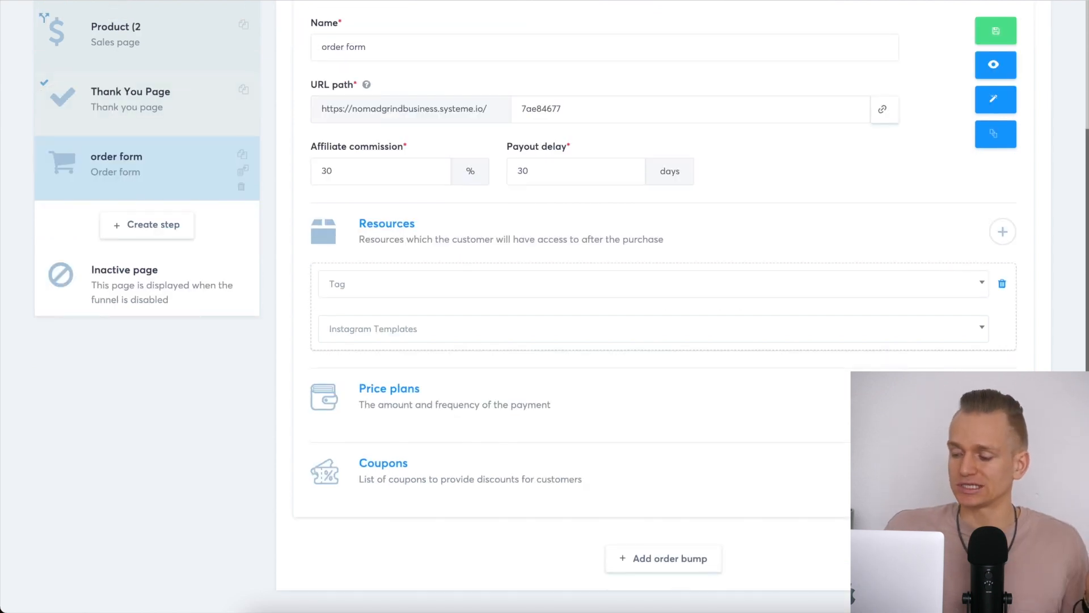
# - Start adding a price plan to the order form step and set the price plan type to One shot
pyautogui.click(1002, 396)
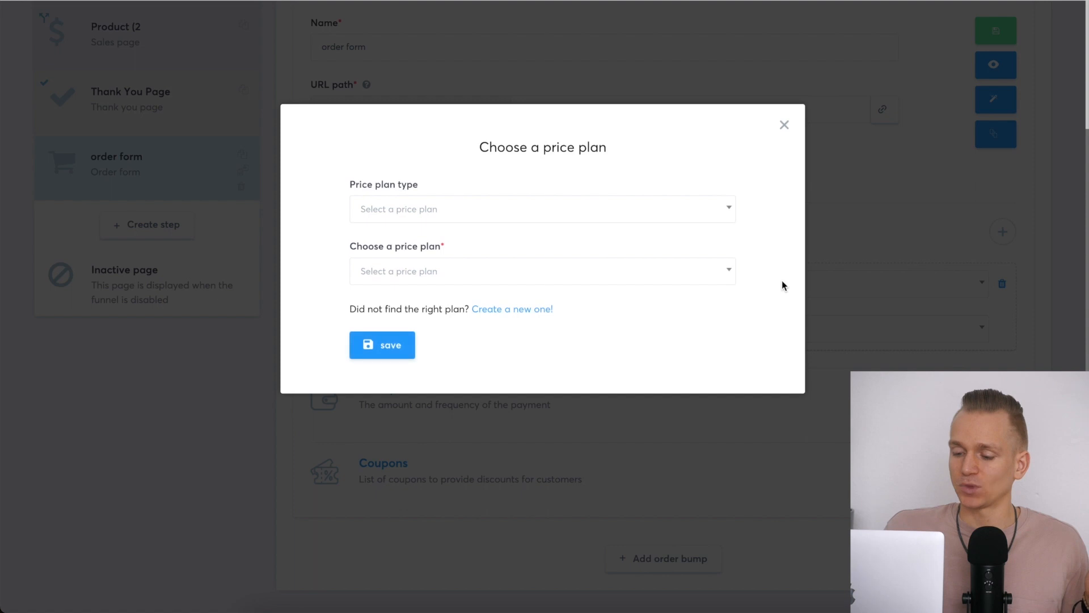
pyautogui.click(624, 216)
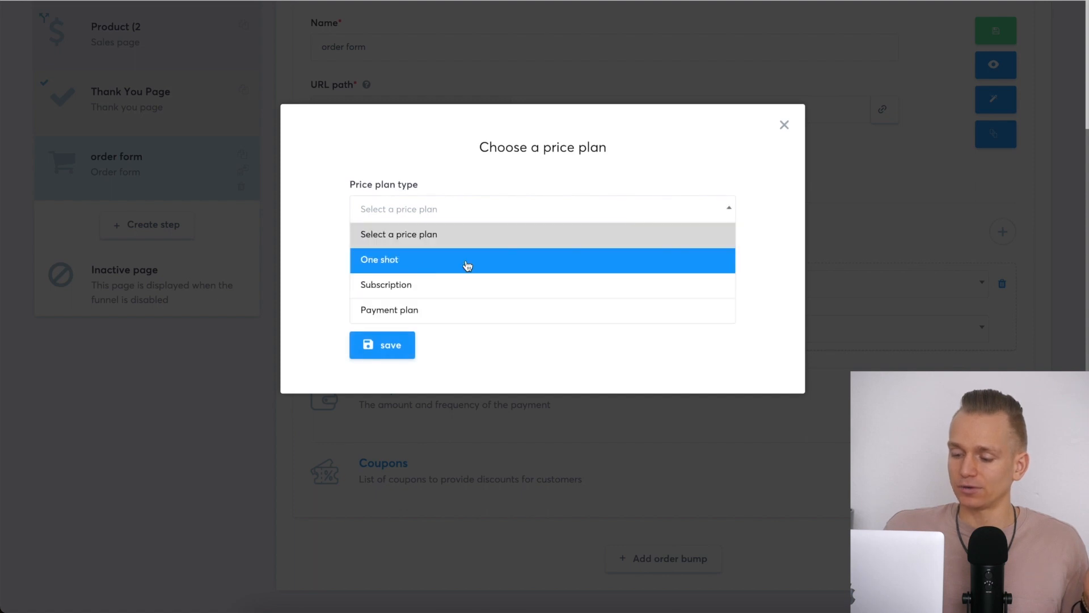
pyautogui.click(413, 261)
pyautogui.click(420, 211)
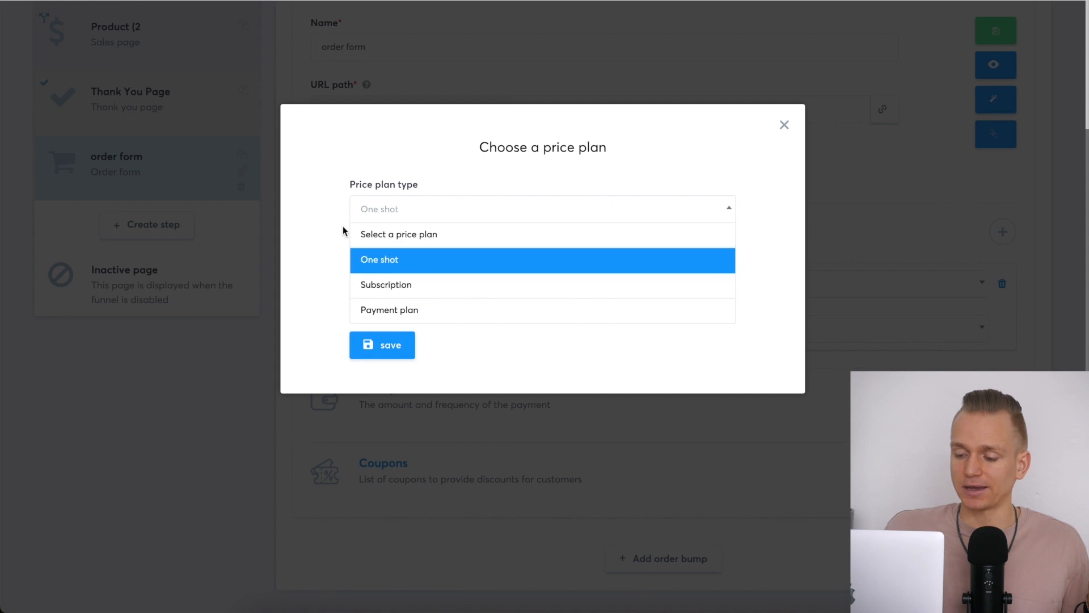
pyautogui.click(428, 265)
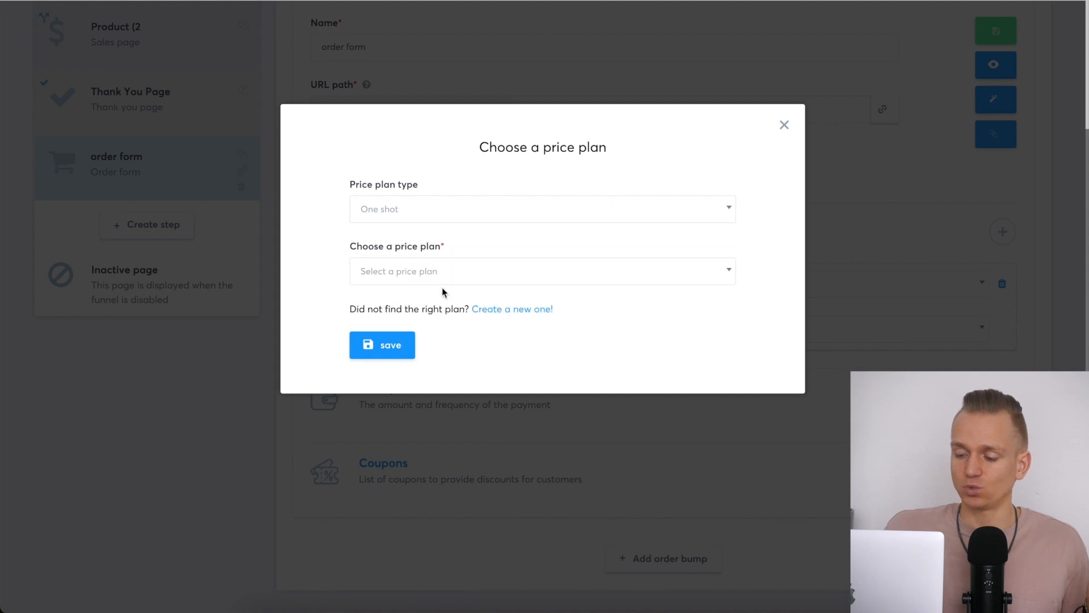
pyautogui.click(455, 272)
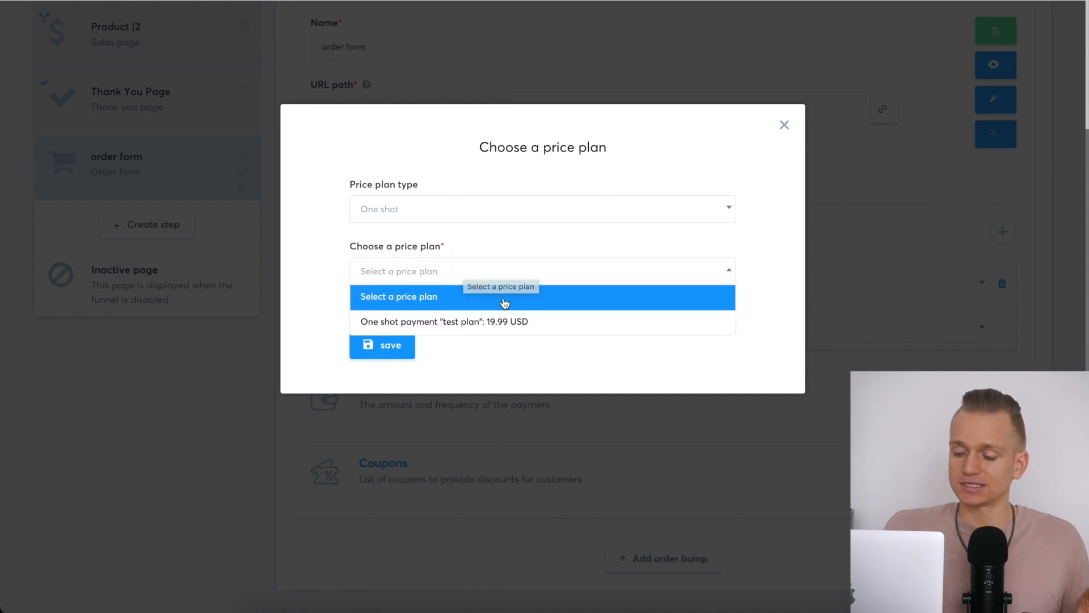
pyautogui.moveTo(496, 325)
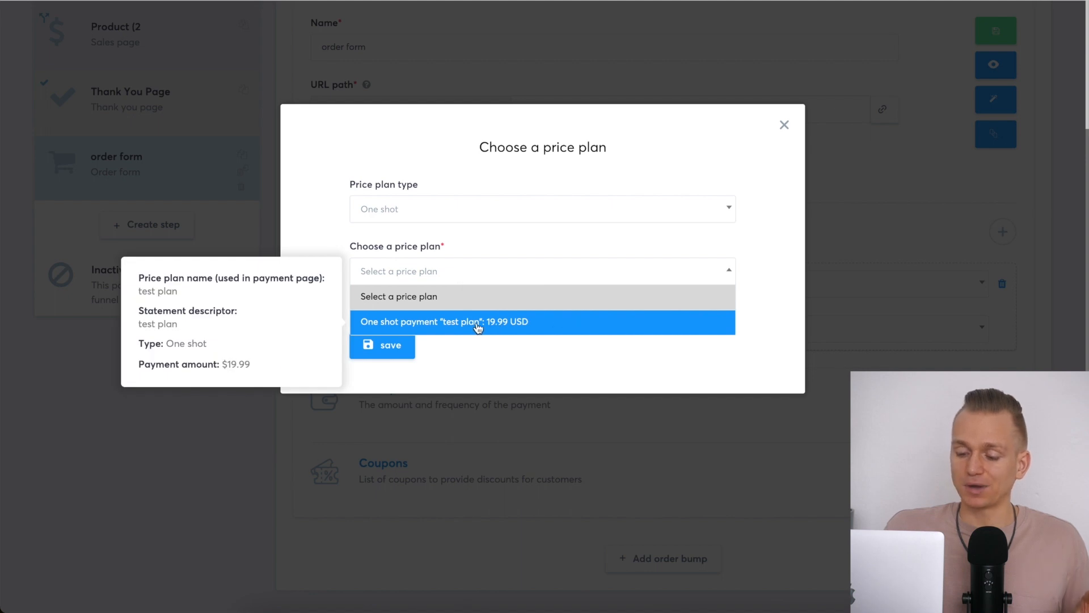
pyautogui.click(550, 360)
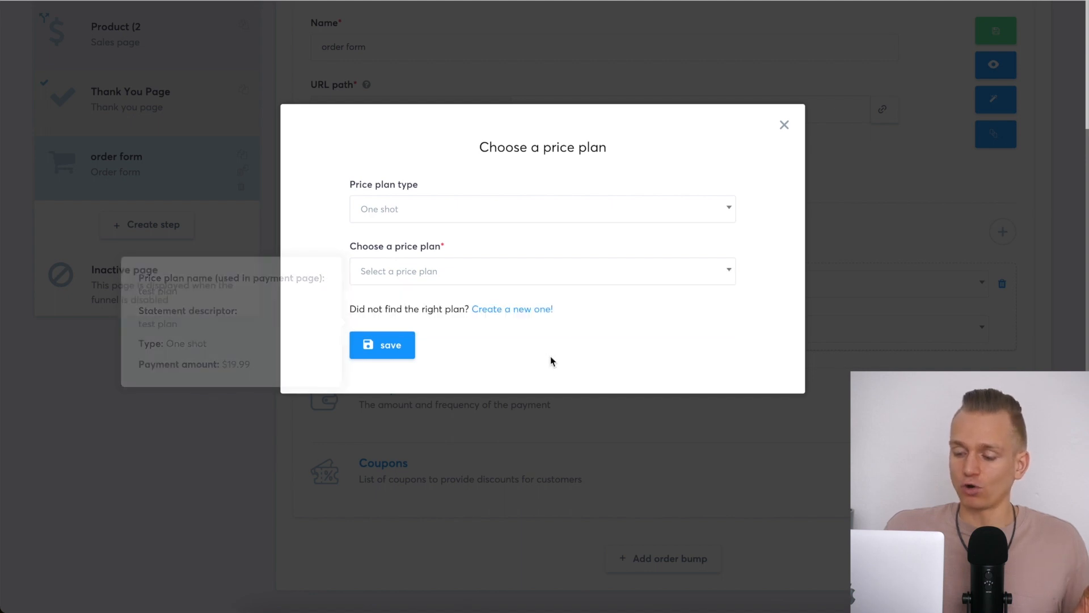
pyautogui.click(501, 312)
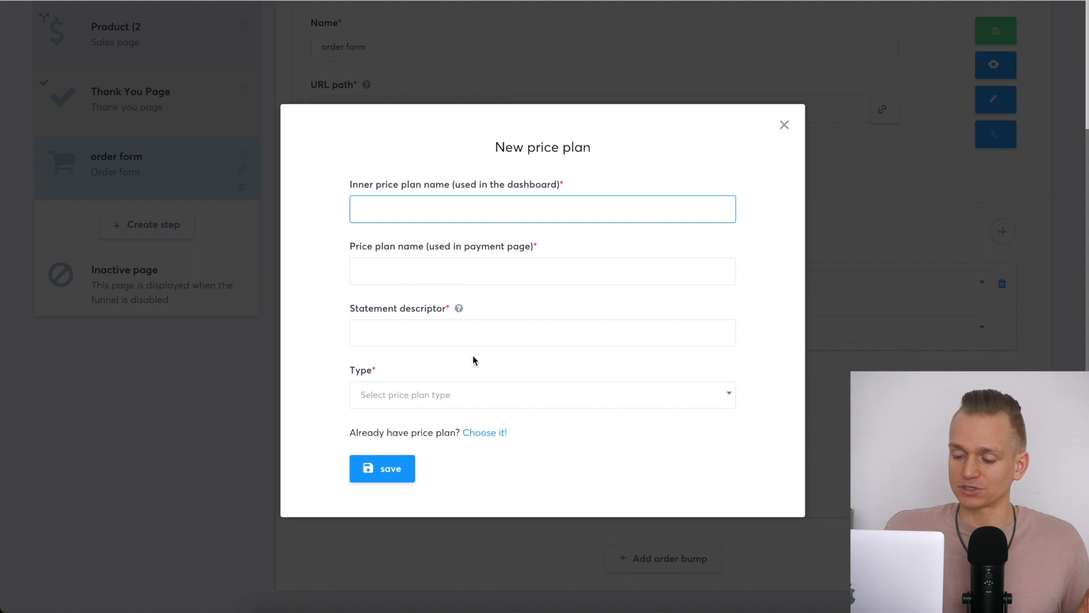
pyautogui.click(472, 402)
pyautogui.click(438, 441)
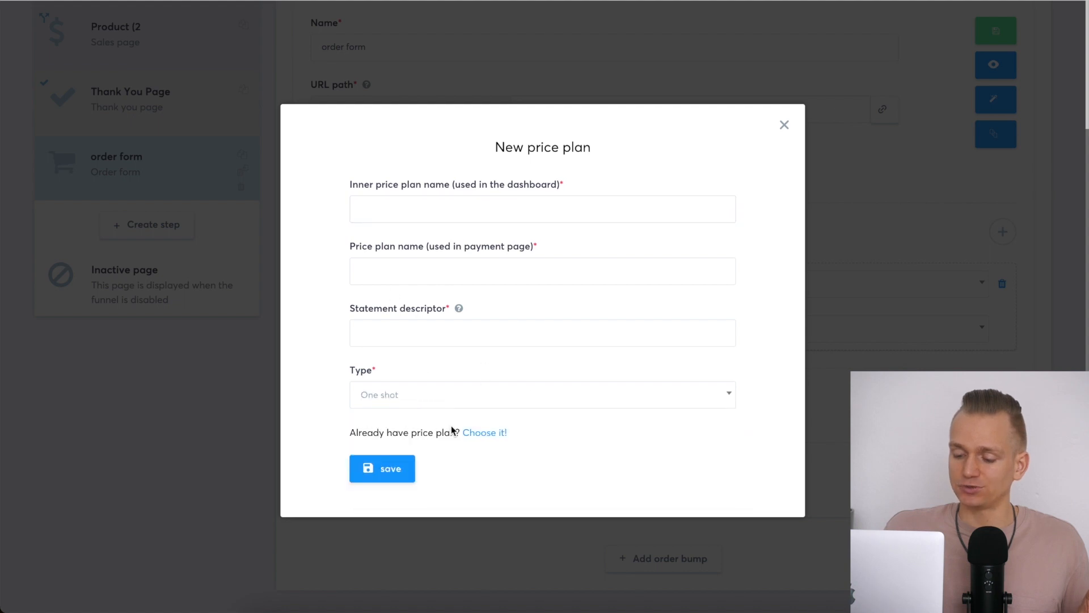
# - Assign the existing one shot payment "test plan" of 19.99 USD to the order form and save the choice
pyautogui.click(427, 454)
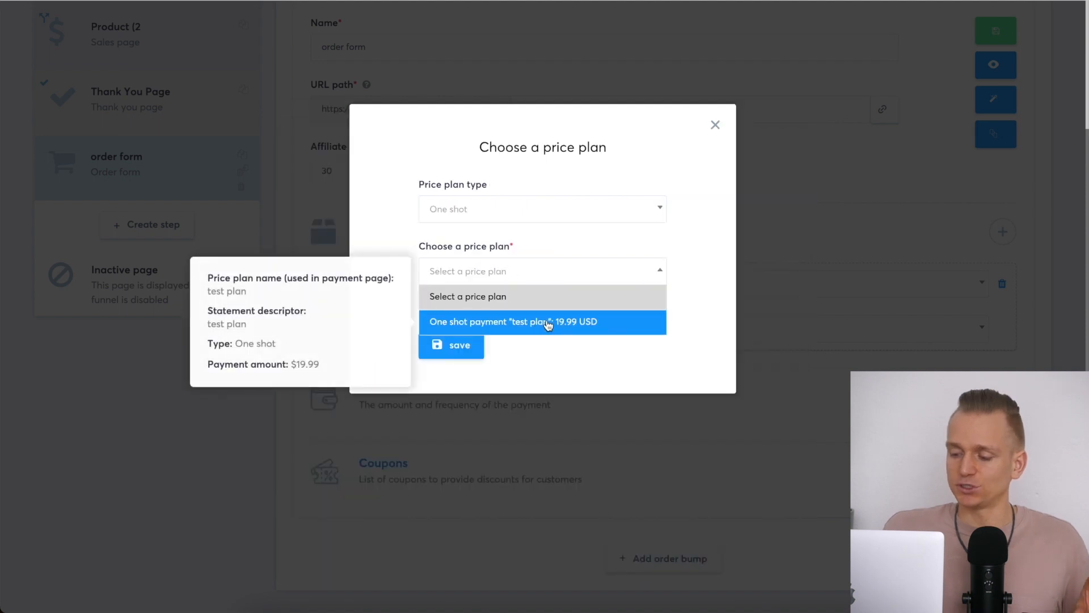
pyautogui.click(548, 323)
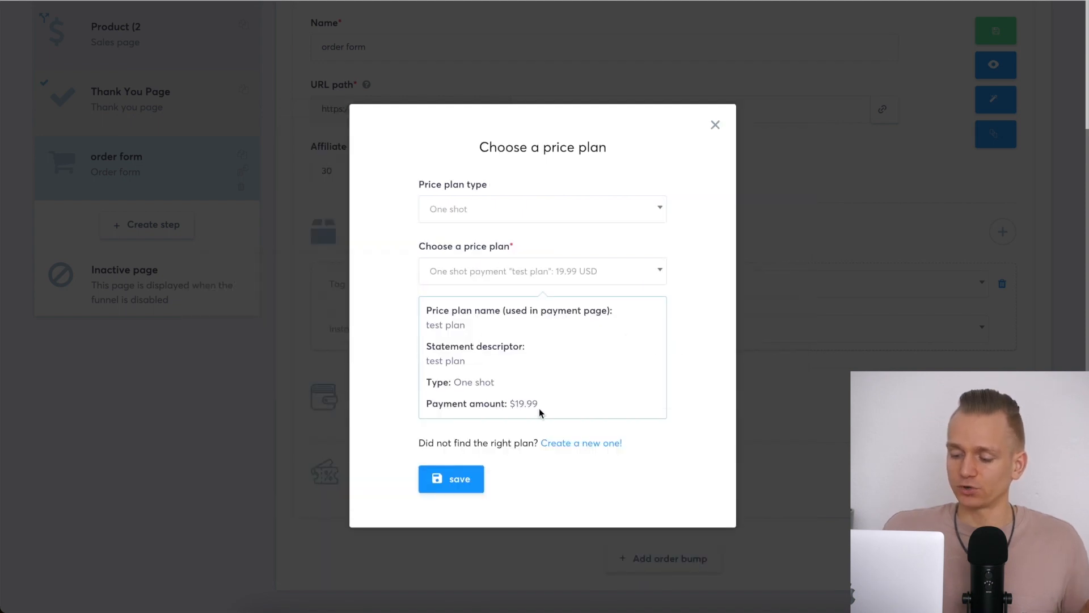
pyautogui.click(459, 482)
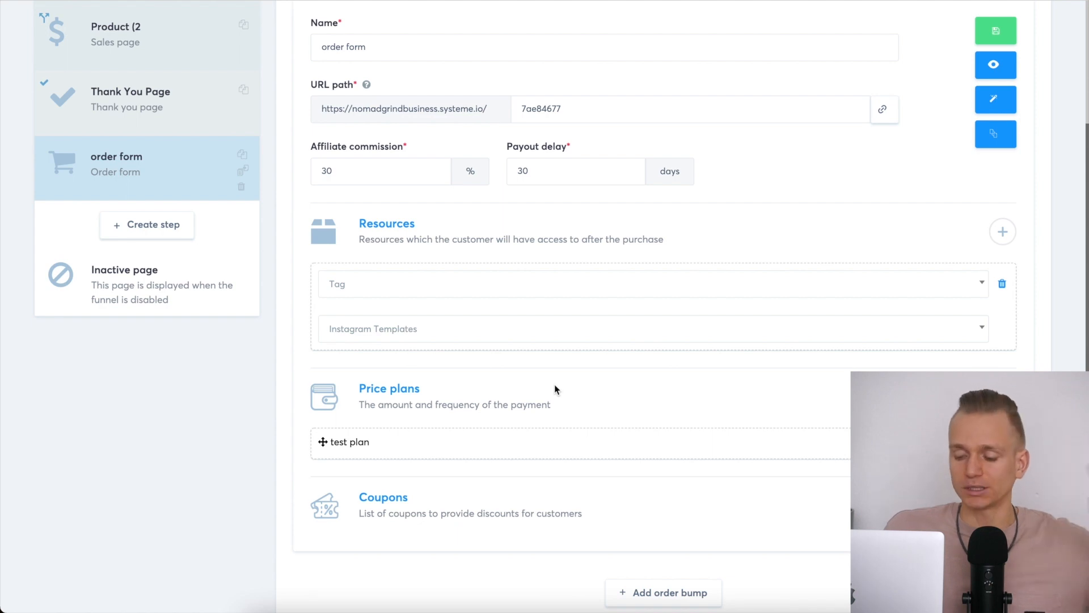
# - Check the order form's Coupons section and save the step configuration
pyautogui.scroll(-1, 554, 389)
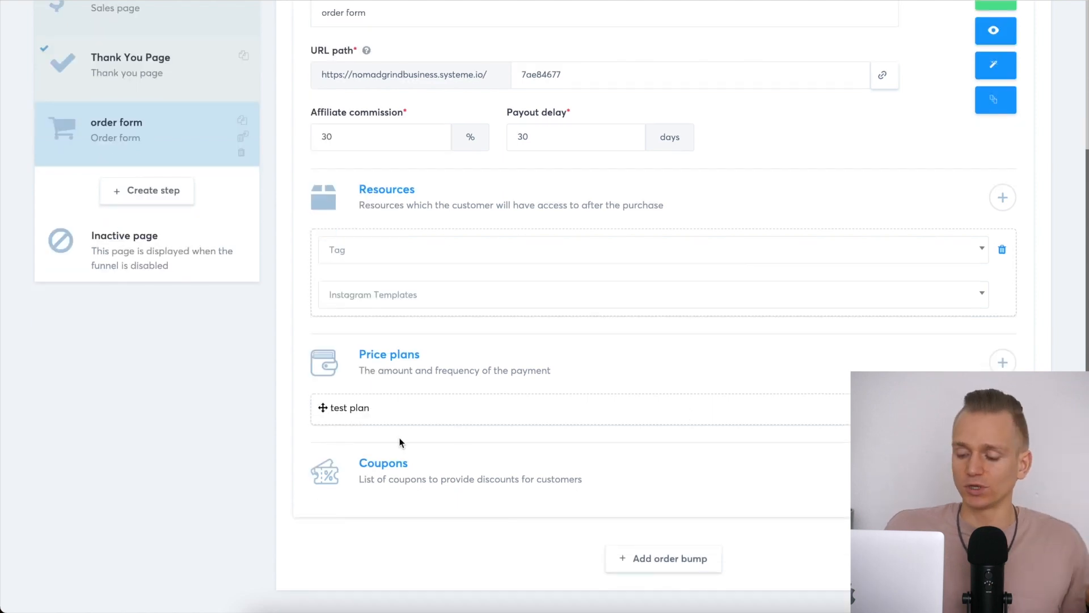
pyautogui.moveTo(372, 469); pyautogui.dragTo(539, 488)
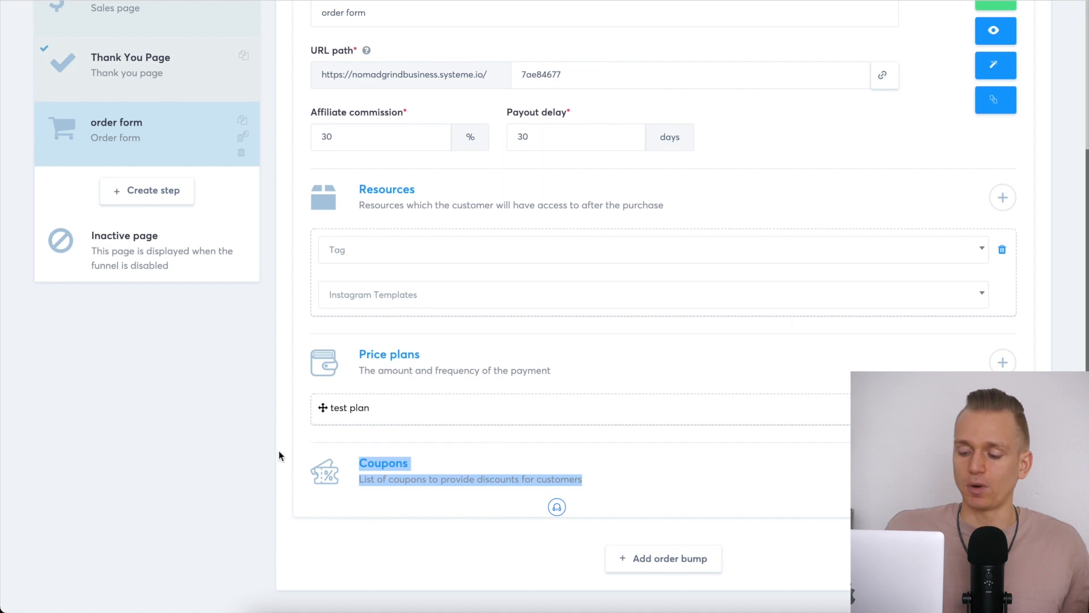
pyautogui.click(276, 427)
pyautogui.scroll(3, 771, 303)
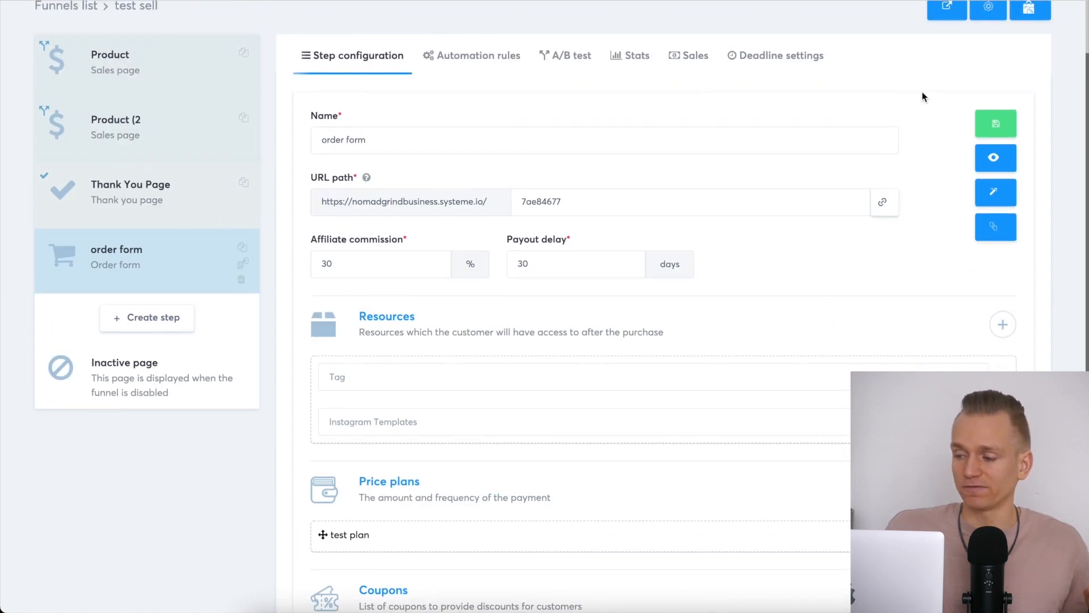
pyautogui.click(990, 118)
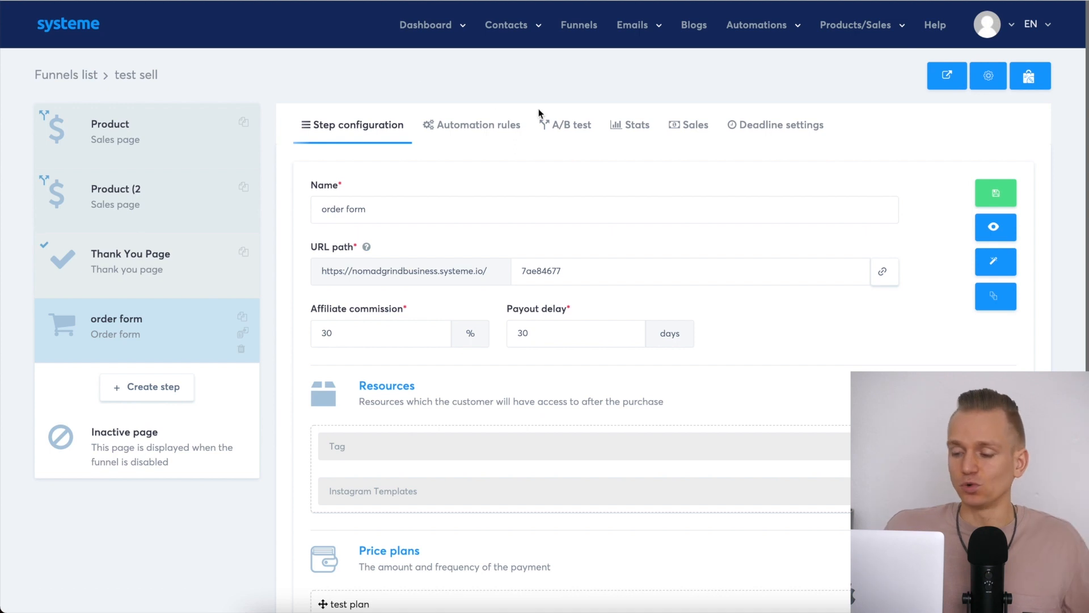
# - View the order form step's A/B test and Stats pages
pyautogui.click(570, 123)
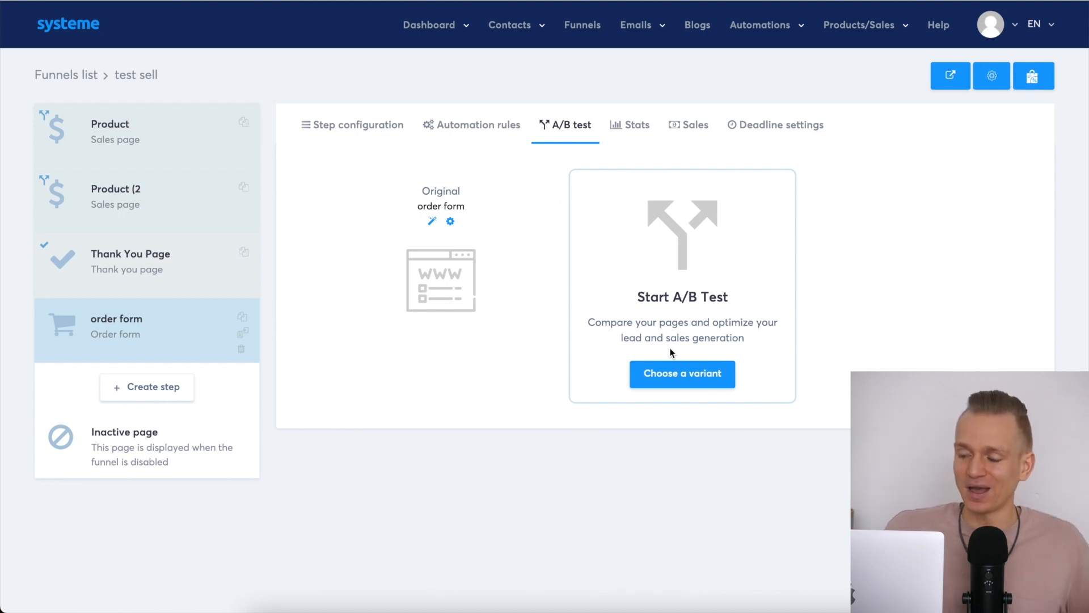
pyautogui.click(640, 126)
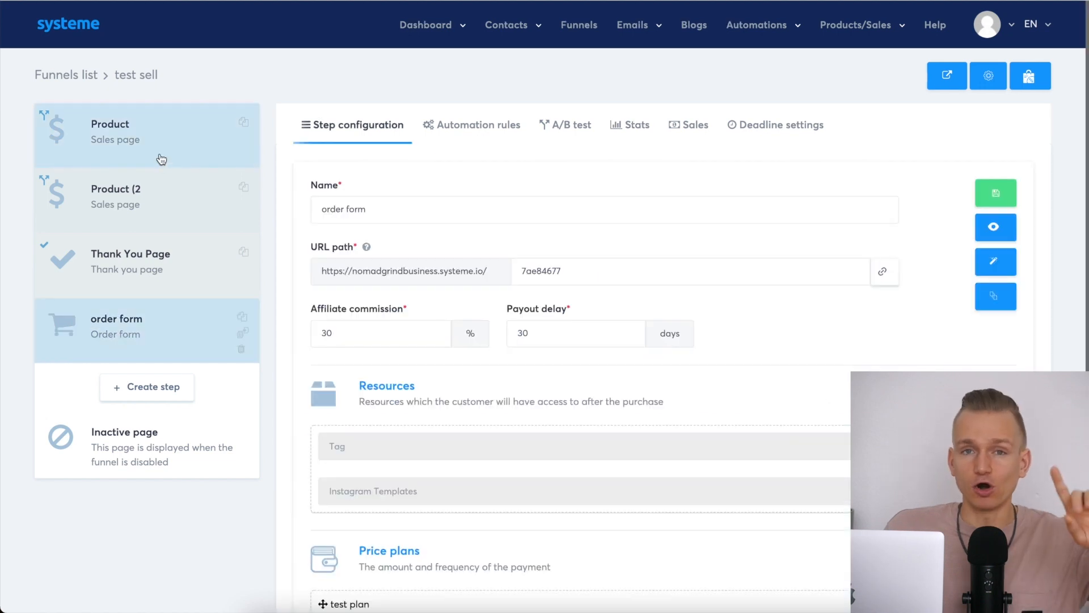
# - Enable the deadline from the Product step, expiring in 3 days with a redirect to Product, and save the deadline settings
pyautogui.click(161, 159)
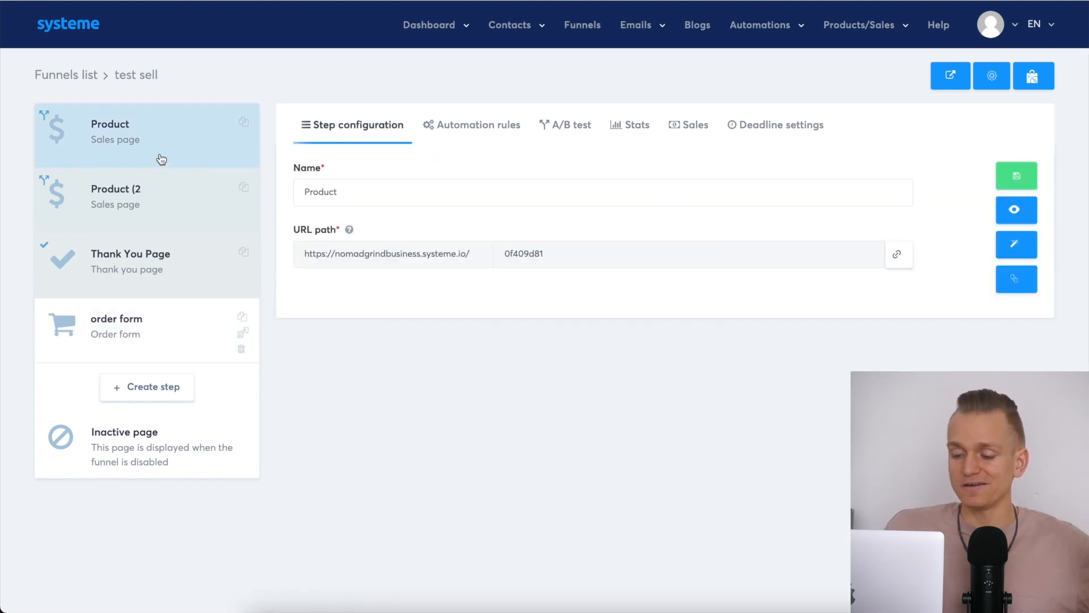
pyautogui.click(789, 136)
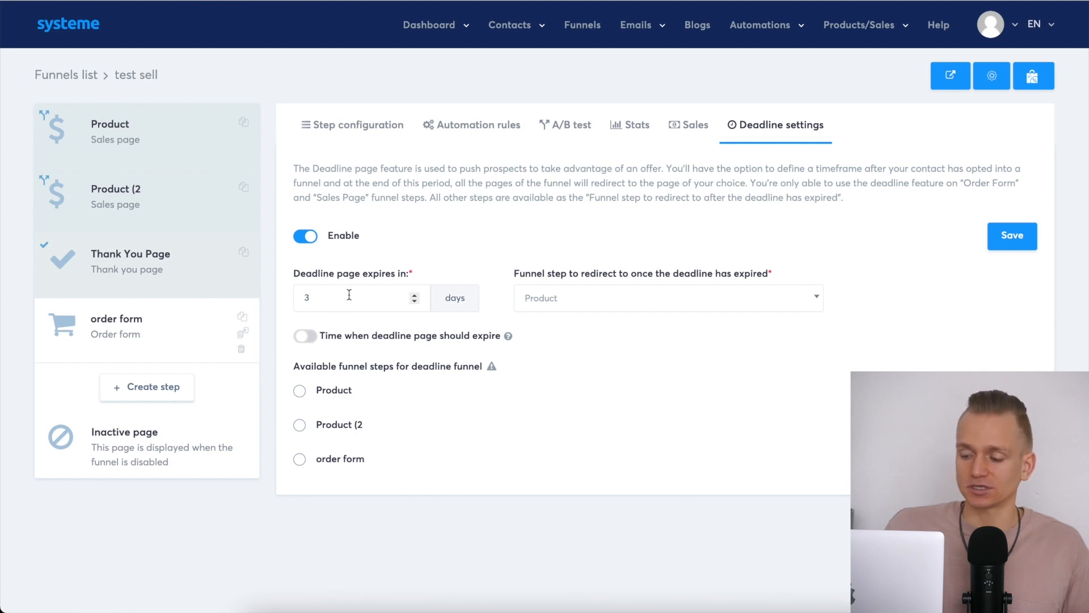
pyautogui.click(1030, 244)
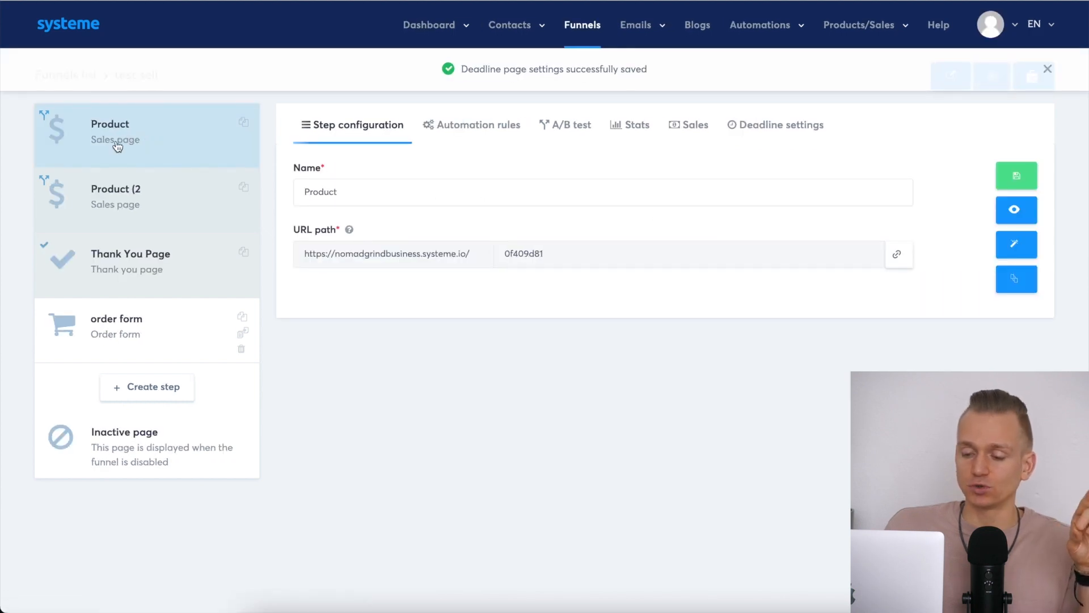
# - Open the Product sales page in the page editor and add a Countdown element below the first BUY NOW button
pyautogui.click(1026, 251)
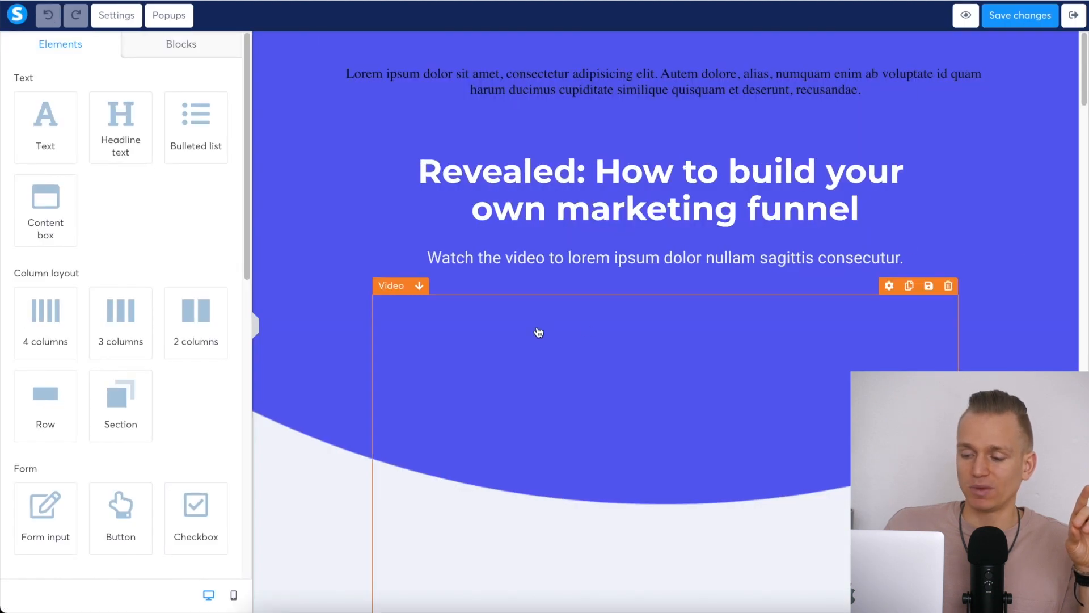
pyautogui.scroll(-10, 544, 329)
pyautogui.scroll(-5, 188, 345)
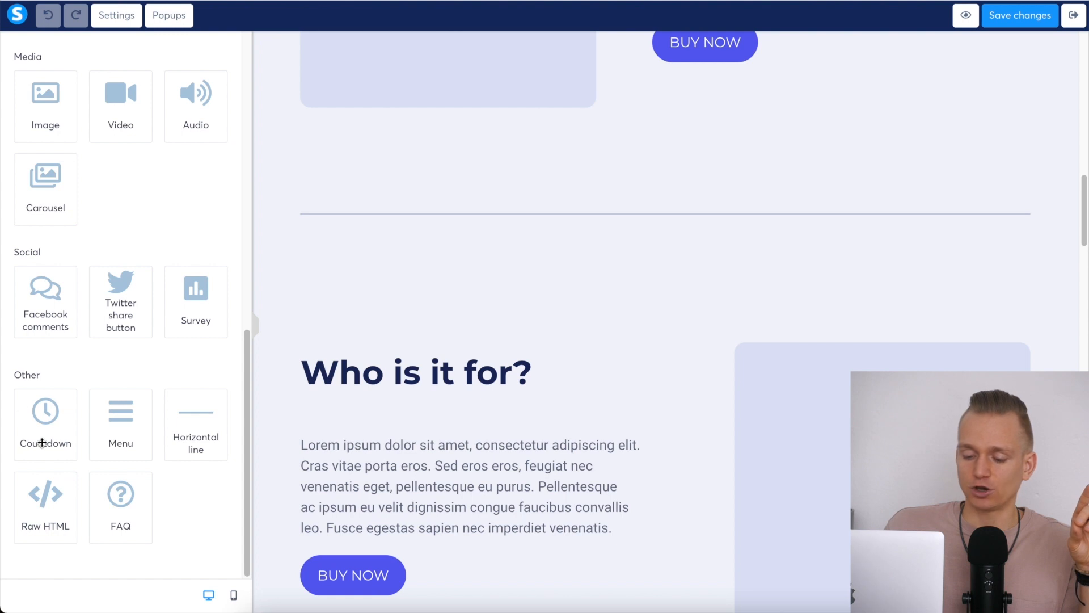
pyautogui.moveTo(46, 428); pyautogui.dragTo(563, 206)
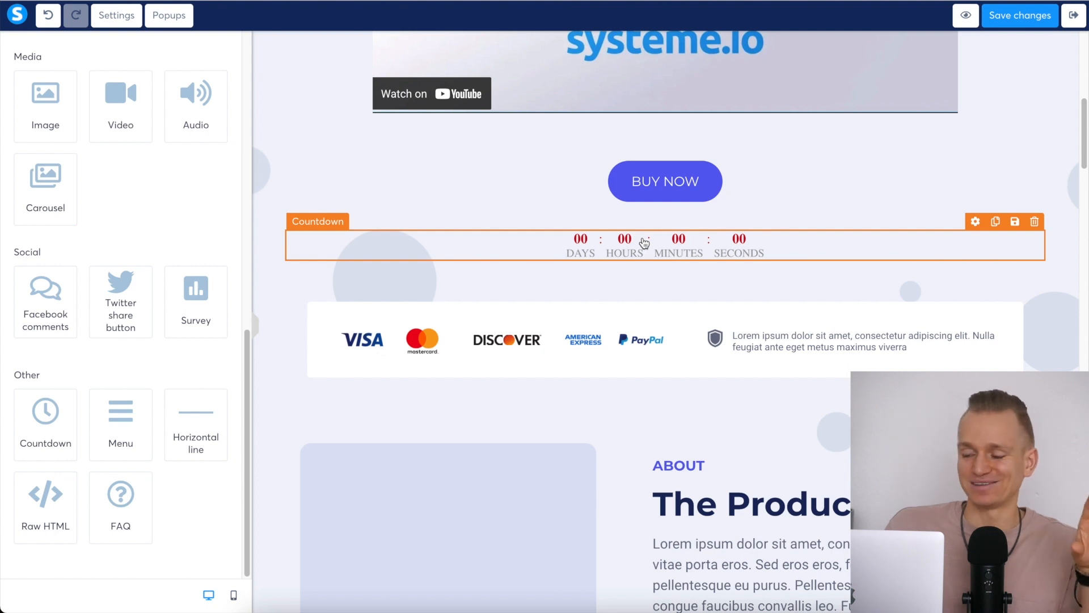
# - Set the new countdown's type to Same as deadline funnel settings
pyautogui.click(644, 247)
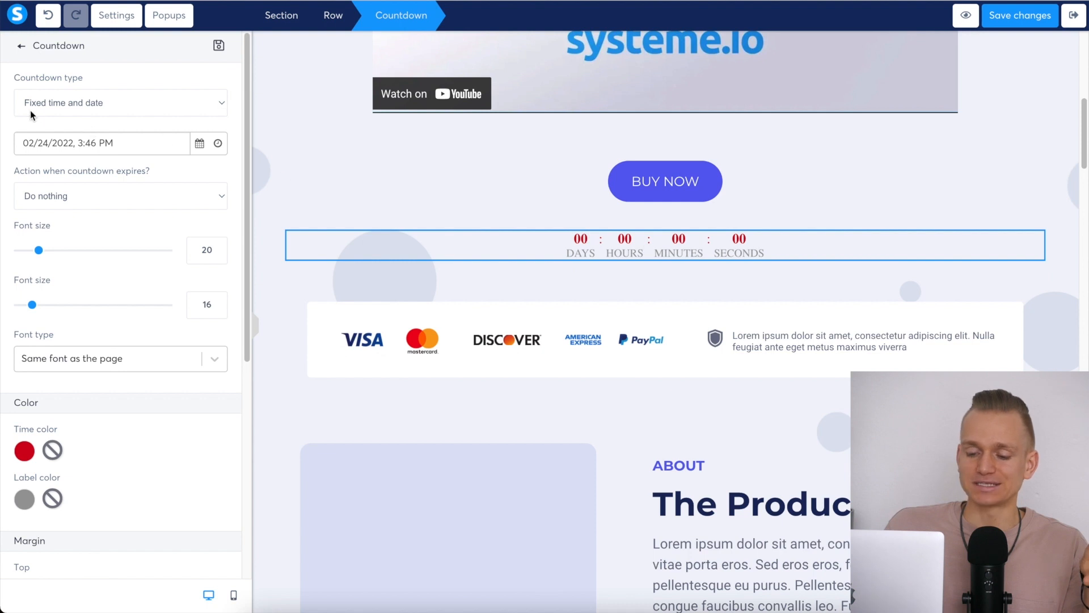
pyautogui.click(82, 111)
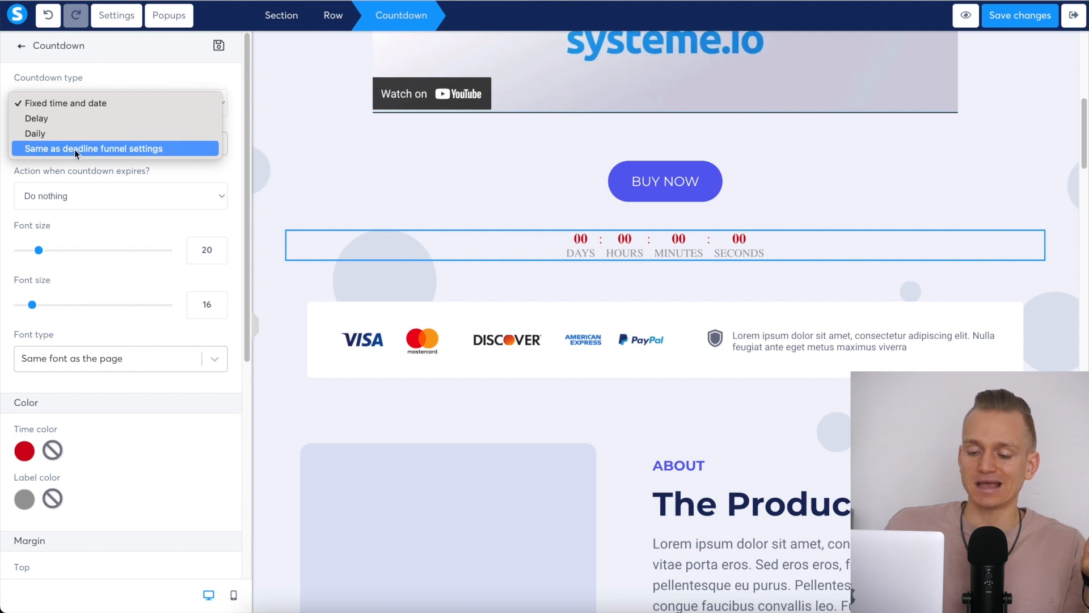
pyautogui.click(142, 149)
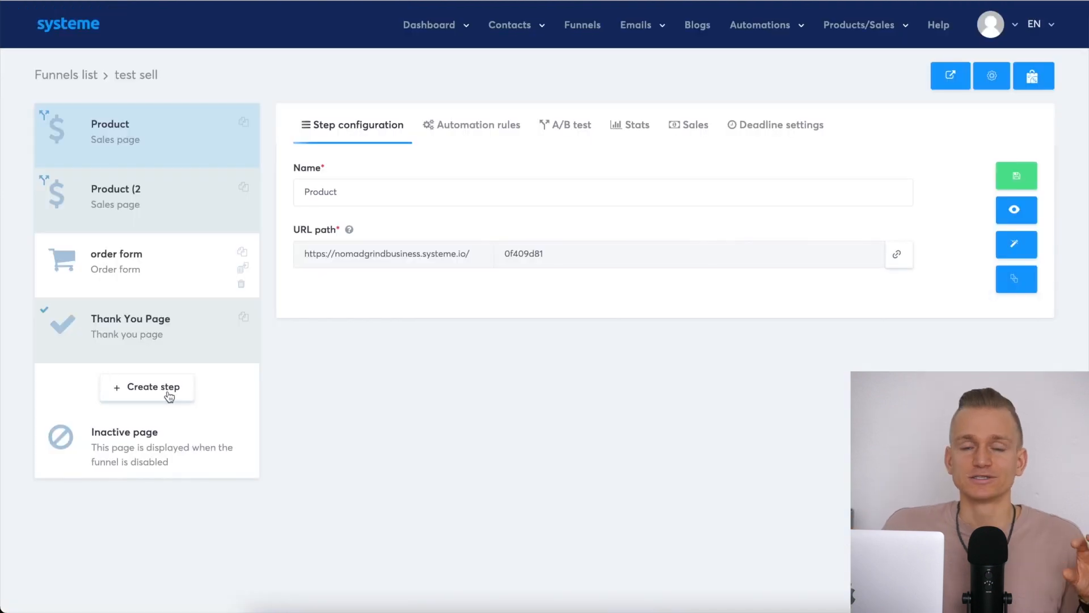
# - Create a new funnel step named upsell with the type Upsell and save it
pyautogui.click(169, 392)
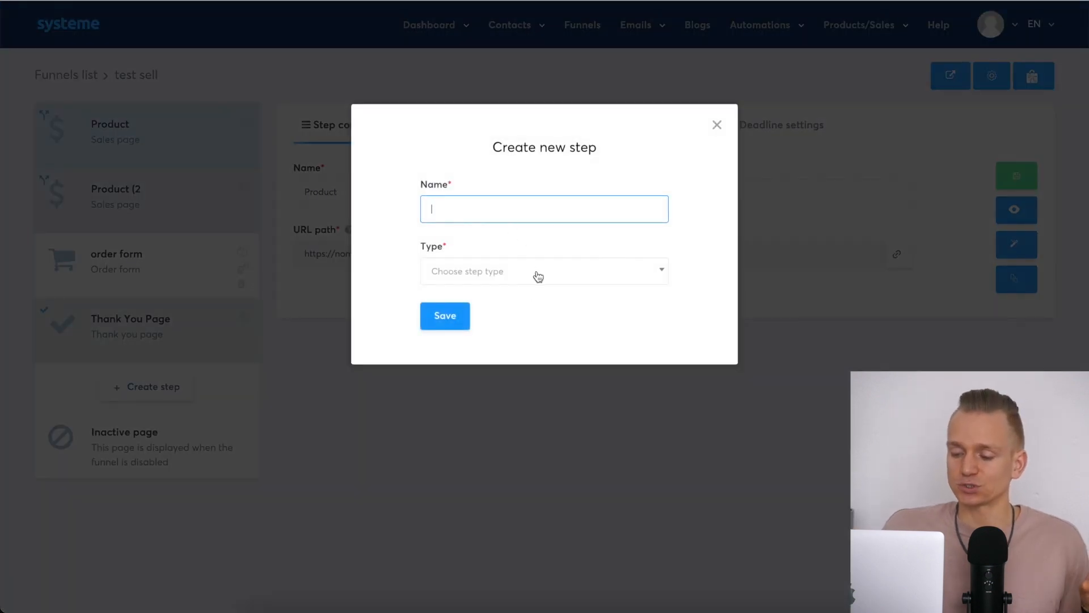
pyautogui.click(536, 275)
pyautogui.scroll(-1, 568, 351)
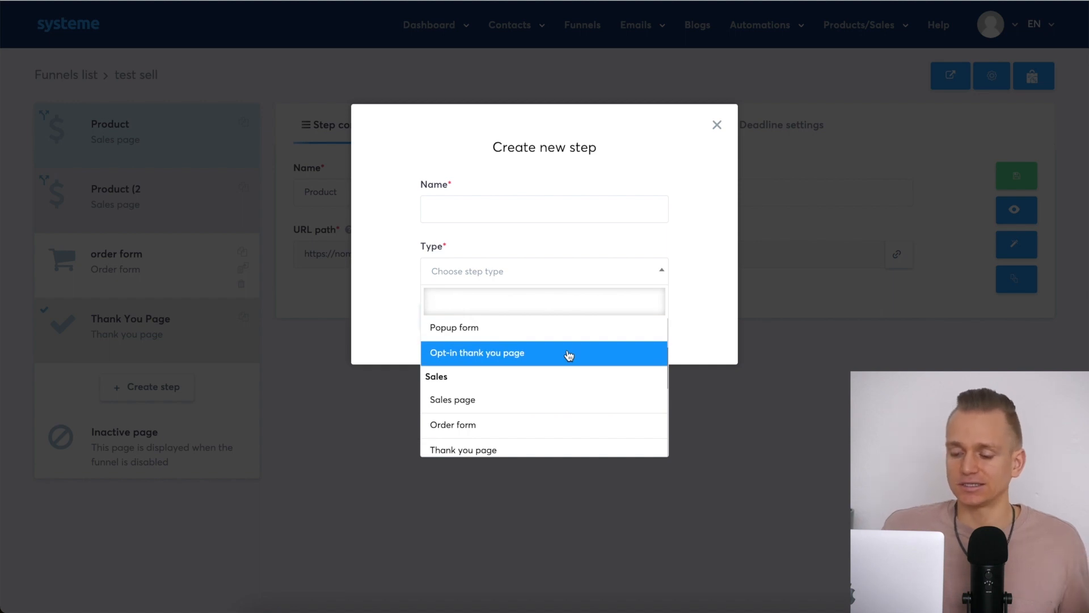
pyautogui.scroll(-1, 569, 356)
pyautogui.scroll(-2, 569, 356)
pyautogui.scroll(-2, 569, 355)
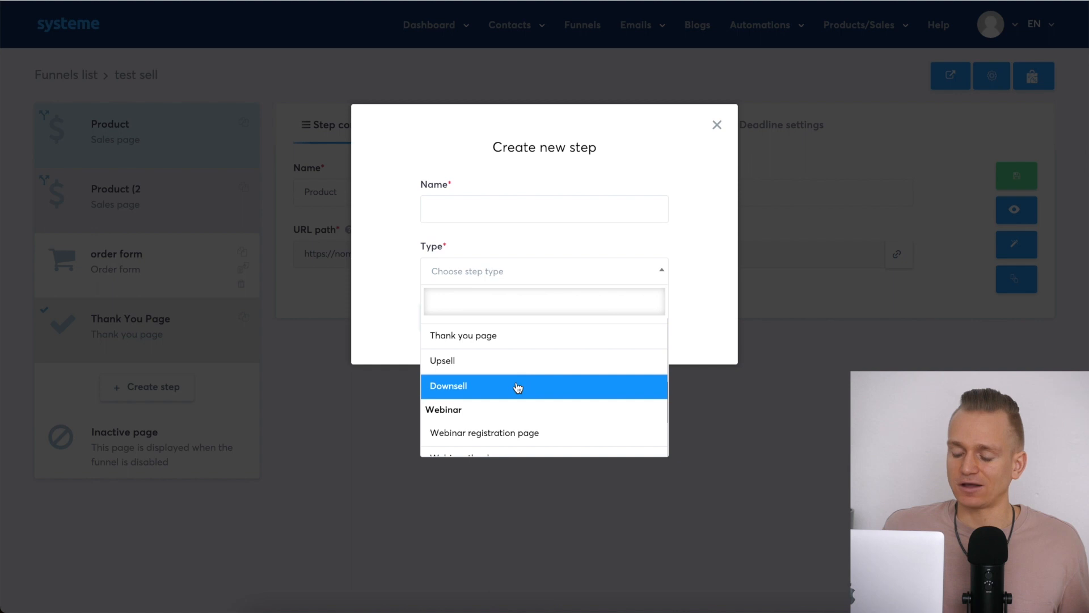
pyautogui.scroll(-4, 518, 387)
pyautogui.scroll(1, 518, 388)
pyautogui.scroll(5, 517, 388)
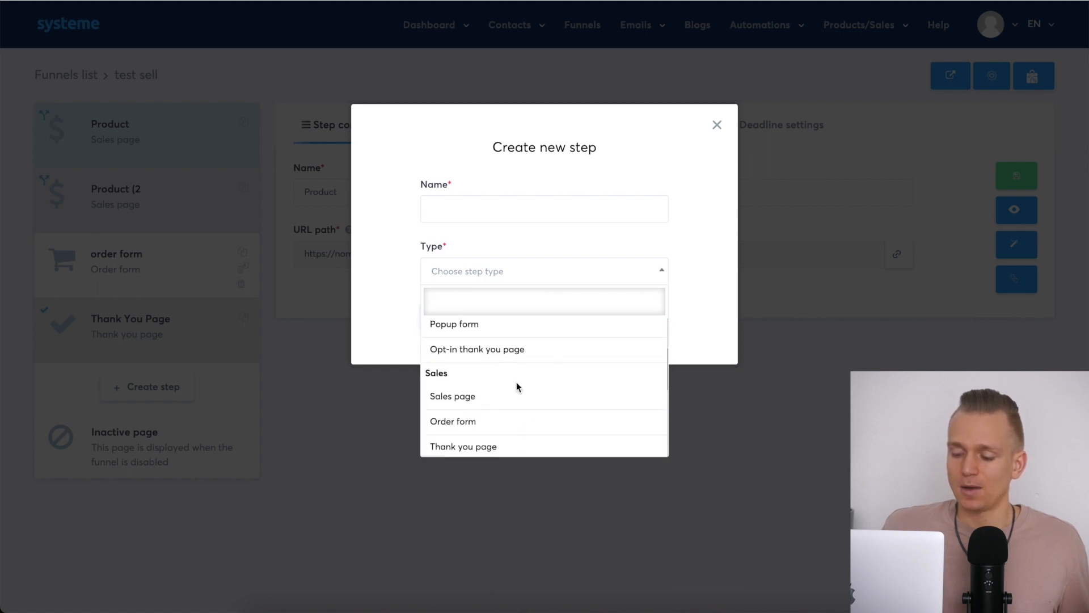
pyautogui.scroll(-2, 516, 387)
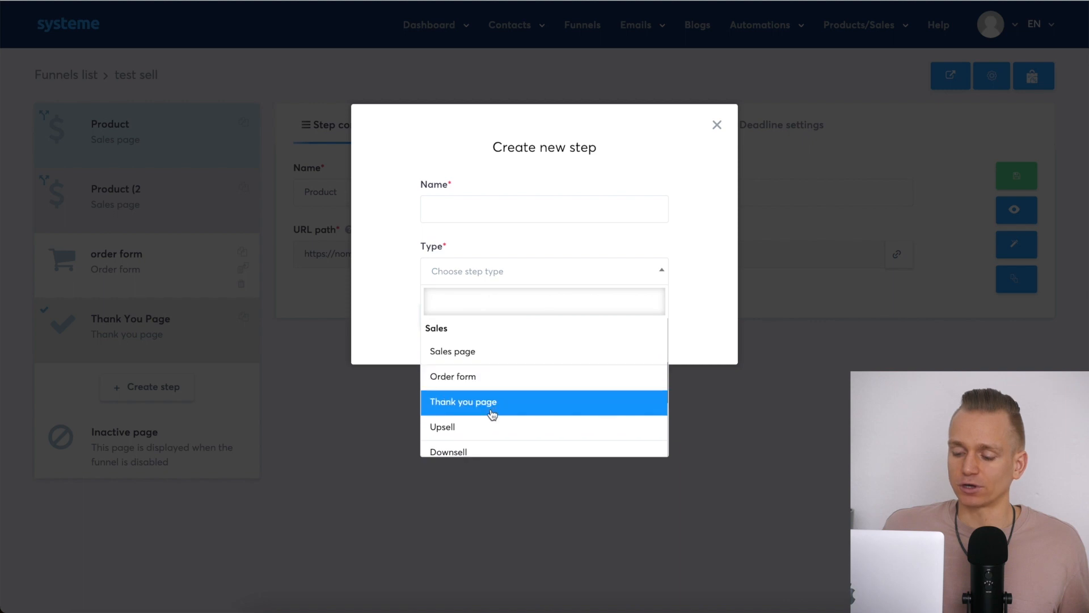
pyautogui.click(476, 428)
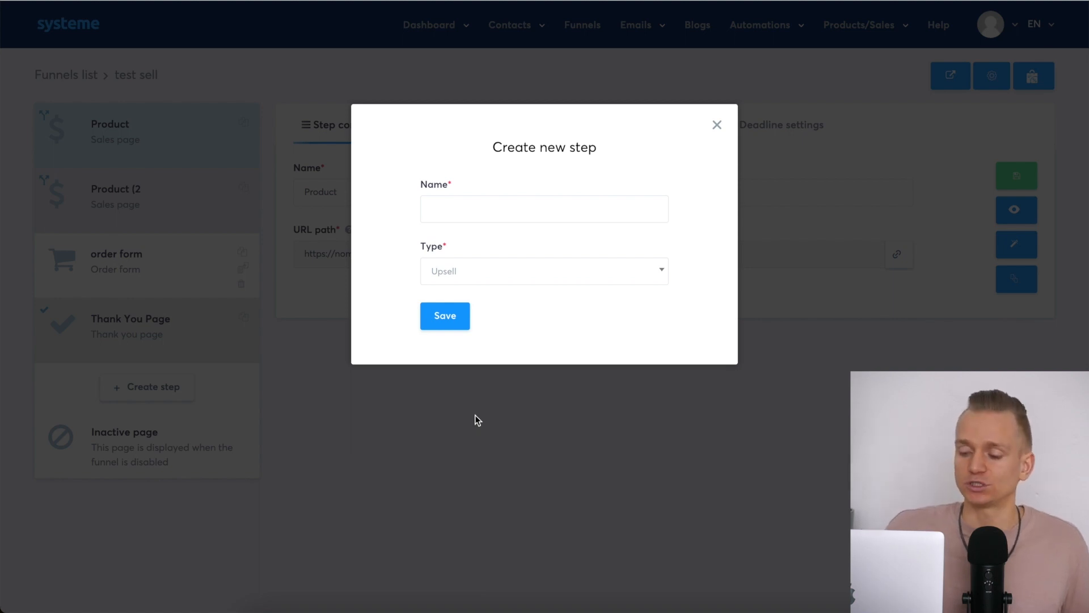
pyautogui.click(477, 214)
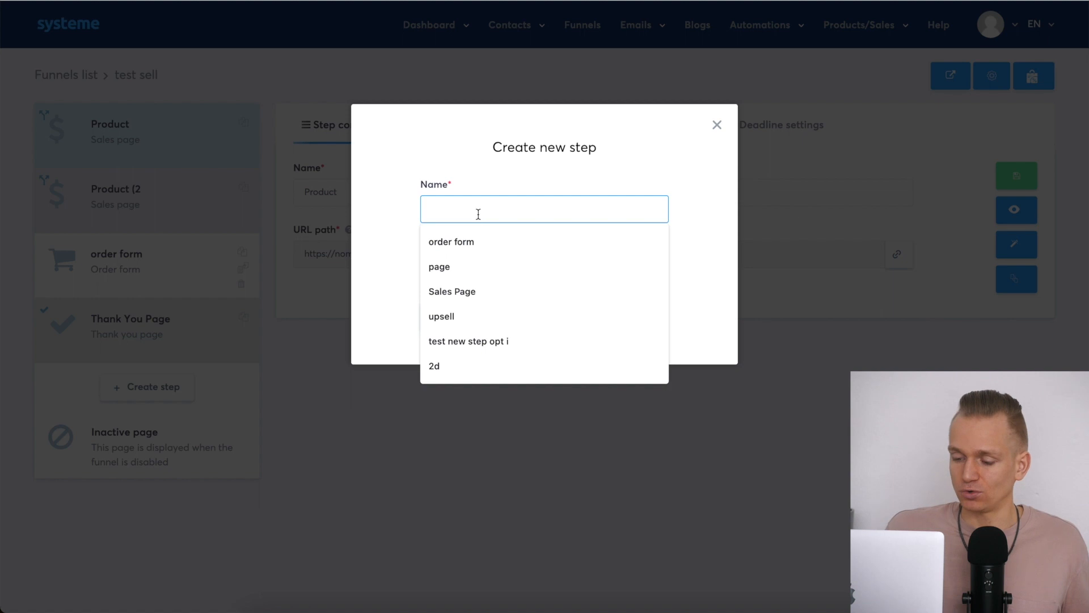
pyautogui.click(469, 321)
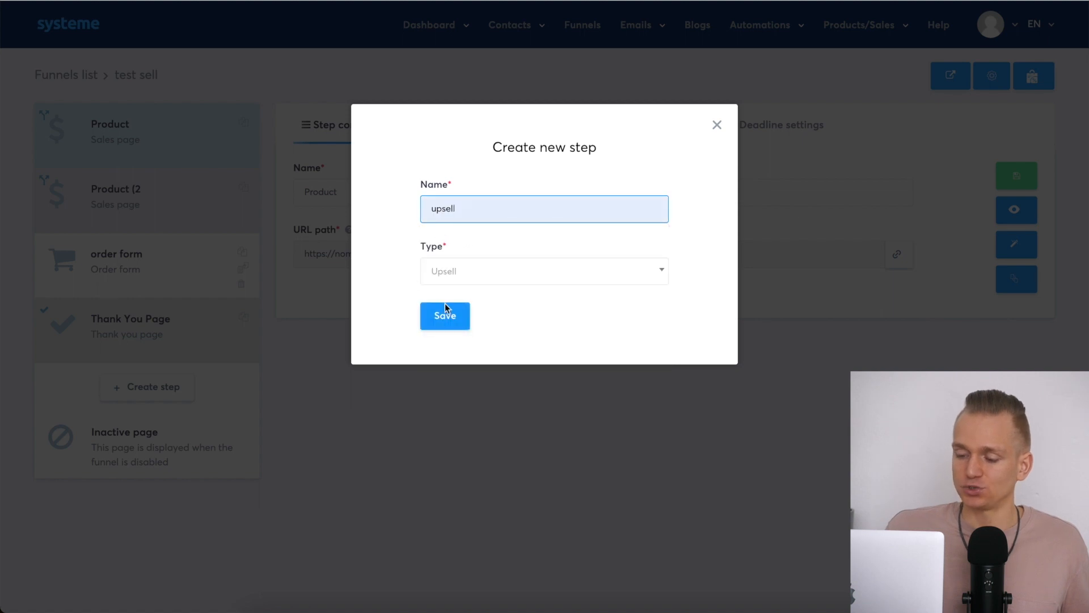
pyautogui.click(444, 316)
# - Apply the Special ONE TIME ONLY Offer template with the dark The Secrets of Digital Marketing 2020 book to the upsell step
pyautogui.moveTo(651, 269)
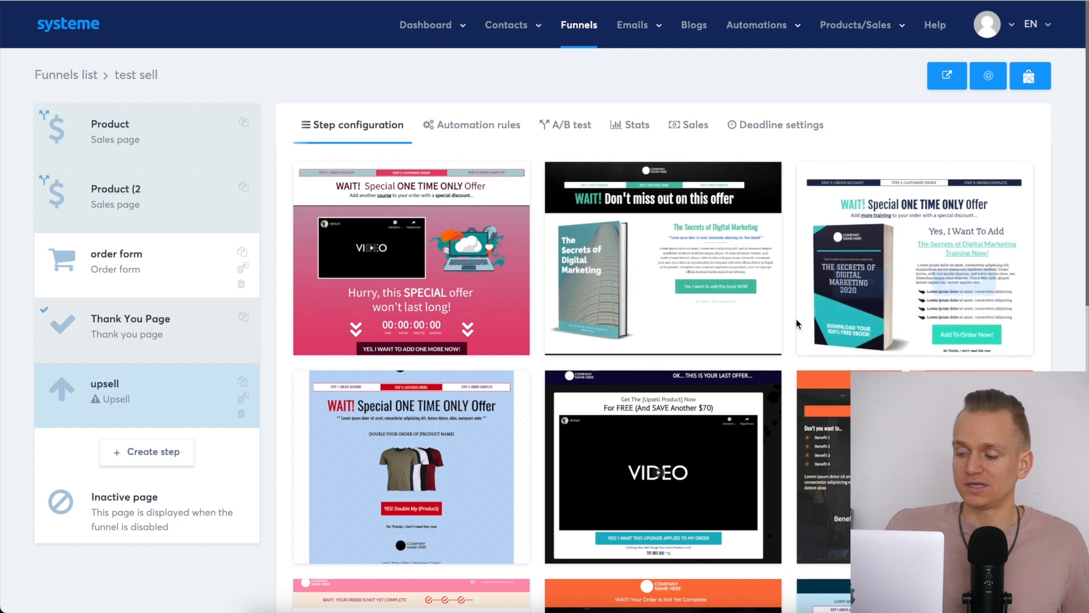
pyautogui.scroll(-10, 794, 320)
pyautogui.scroll(10, 795, 320)
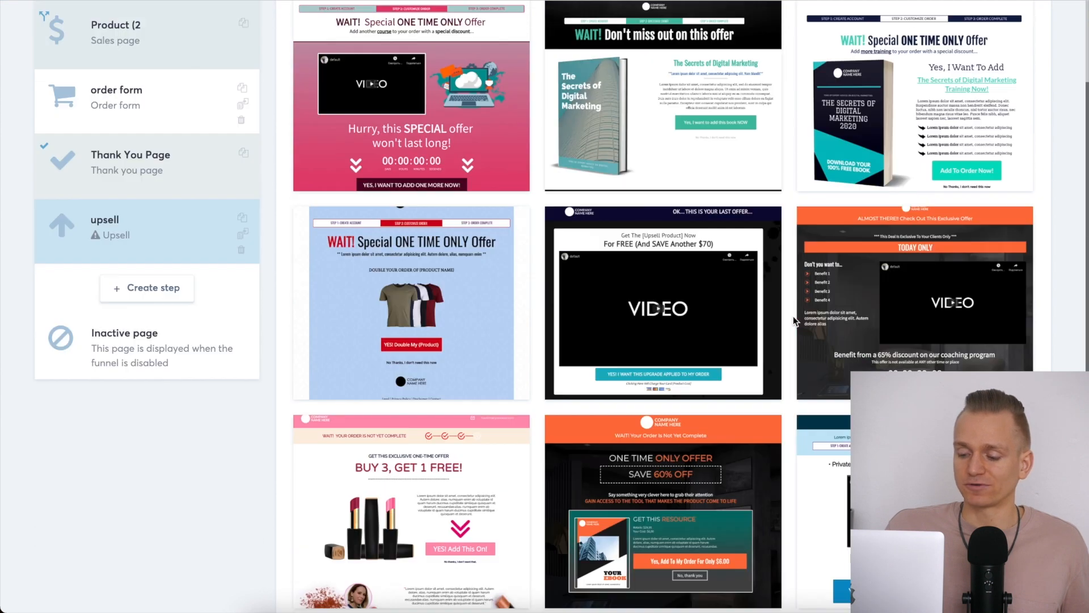
pyautogui.scroll(-1, 795, 321)
pyautogui.moveTo(863, 251)
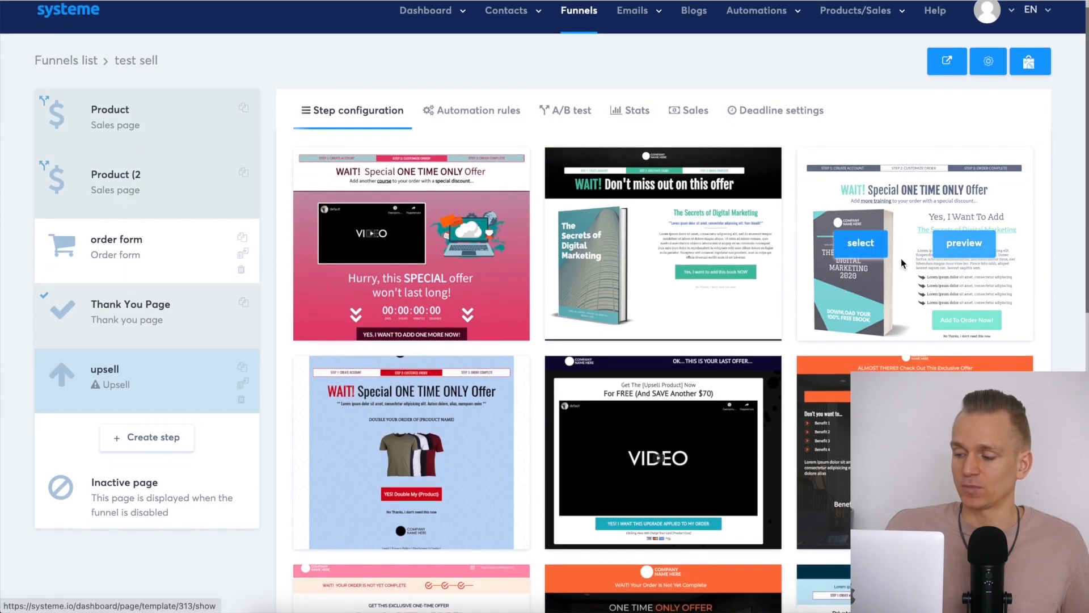
pyautogui.click(863, 250)
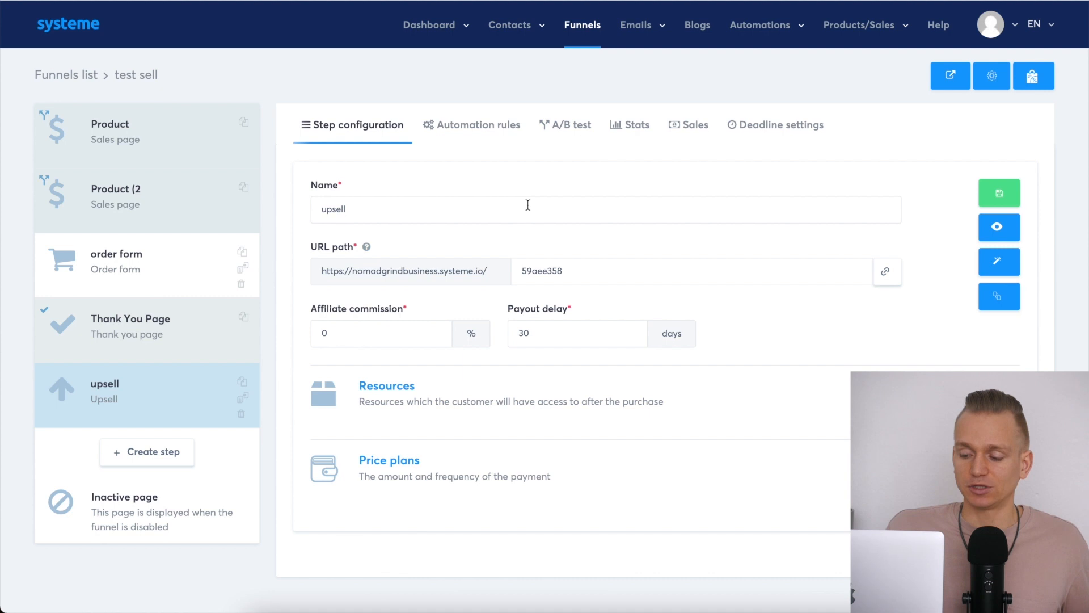
# - Examine the upsell step's affiliate commission field, automation rules and available resource types without changing anything
pyautogui.click(328, 333)
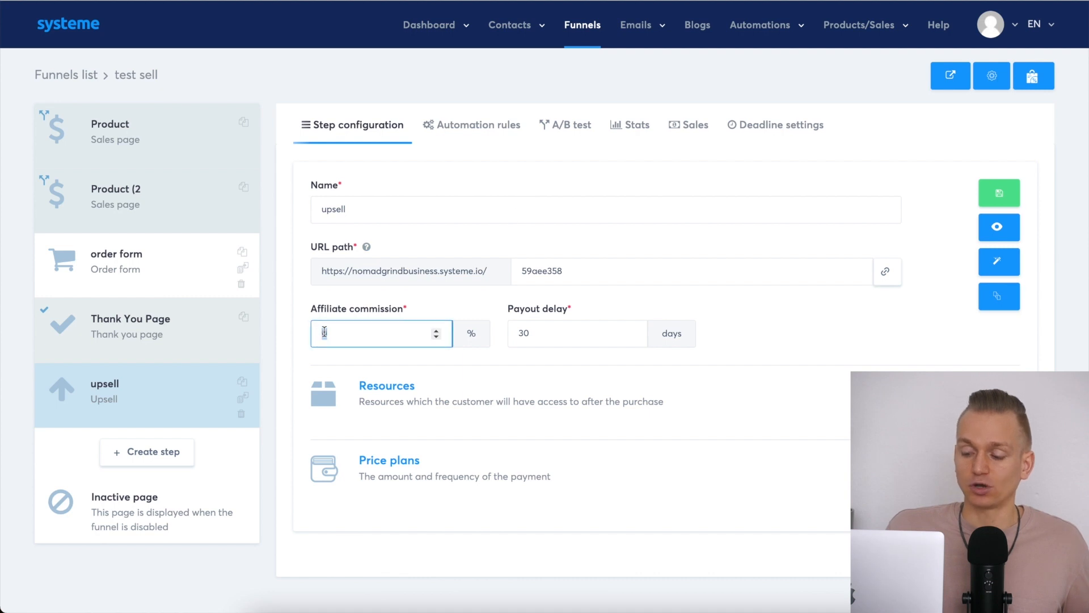
pyautogui.click(485, 125)
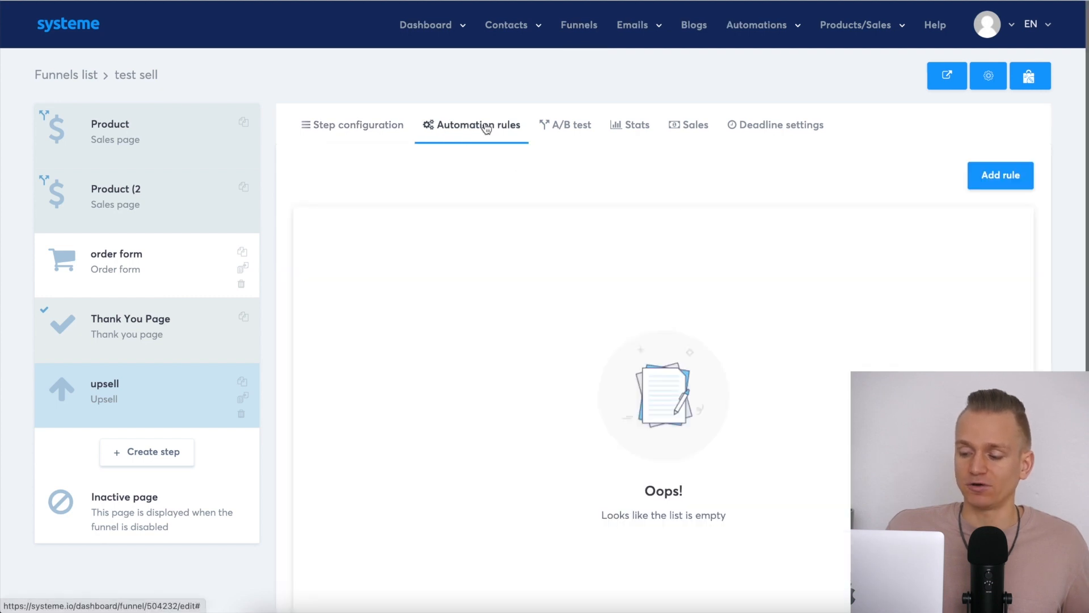
pyautogui.click(364, 127)
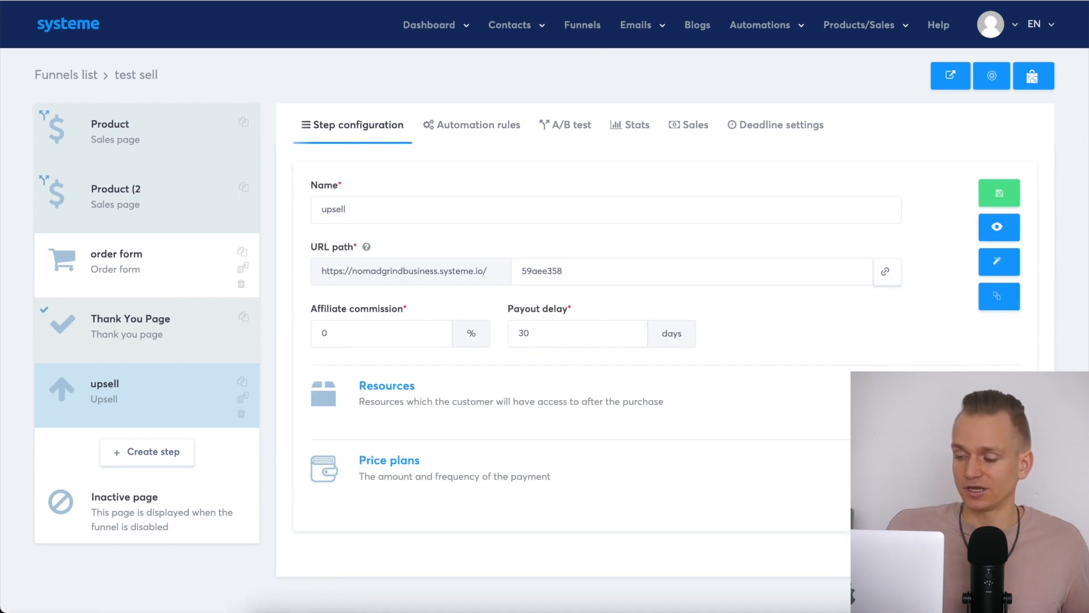
pyautogui.click(476, 445)
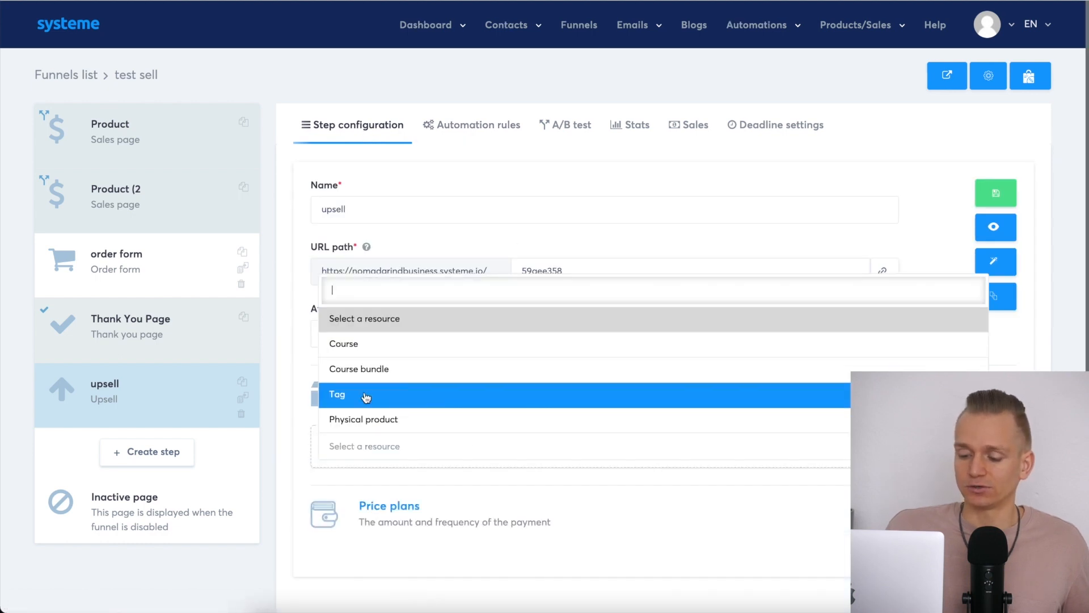
pyautogui.click(279, 277)
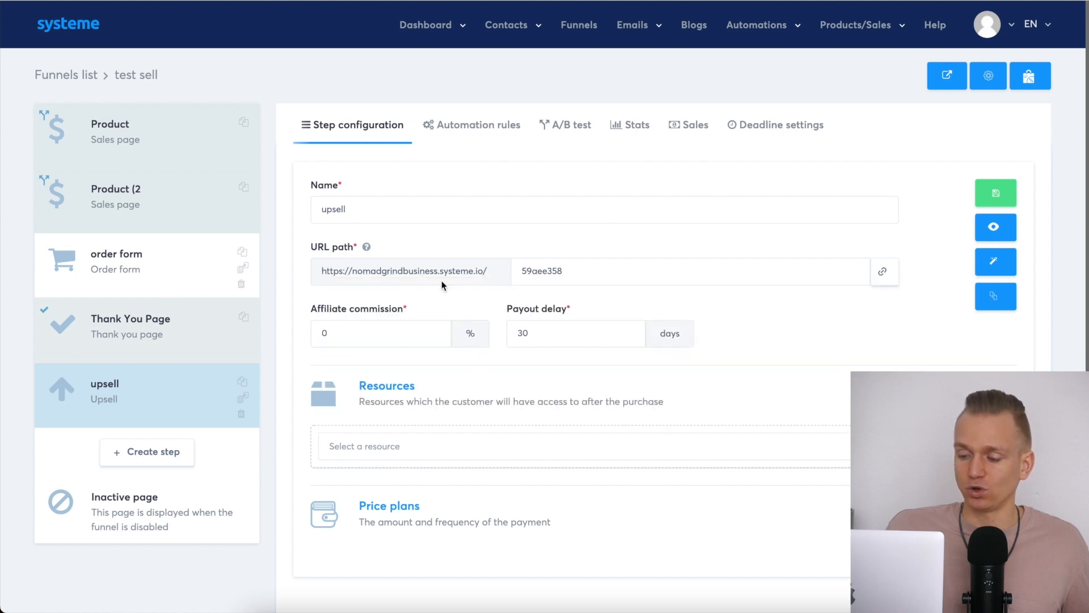
# - Open the upsell page in the page editor and review its layout, then view the upsell step's A/B test page
pyautogui.click(1000, 270)
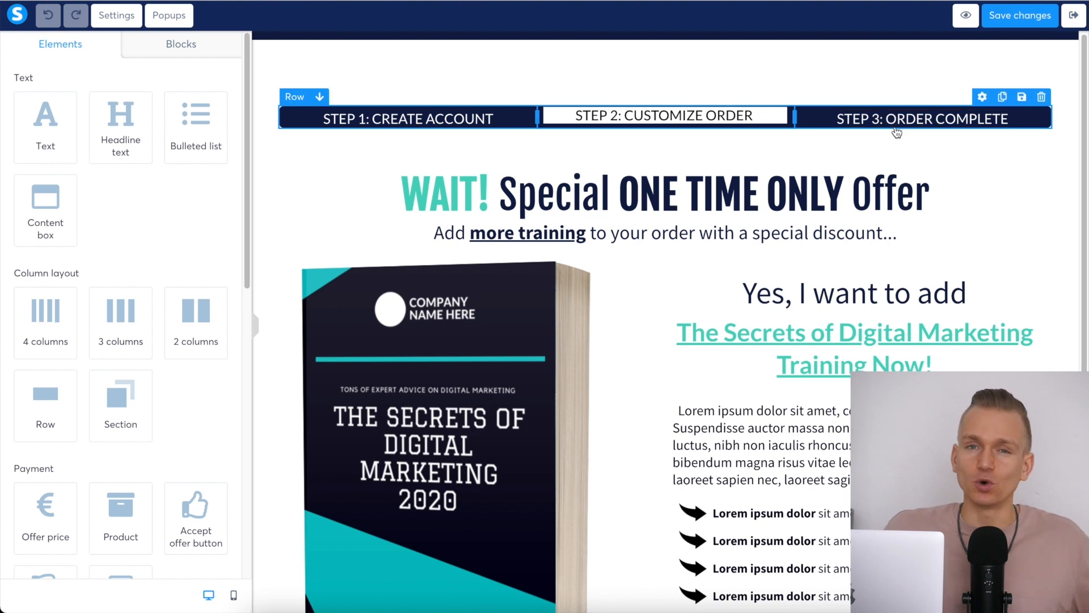
pyautogui.scroll(-2, 876, 157)
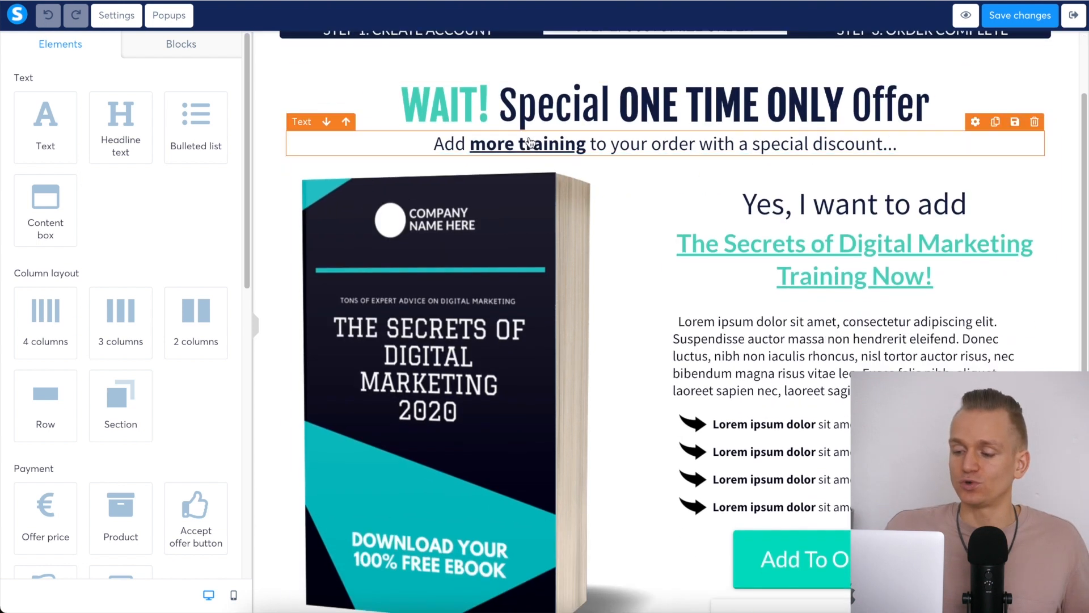
pyautogui.scroll(1, 600, 171)
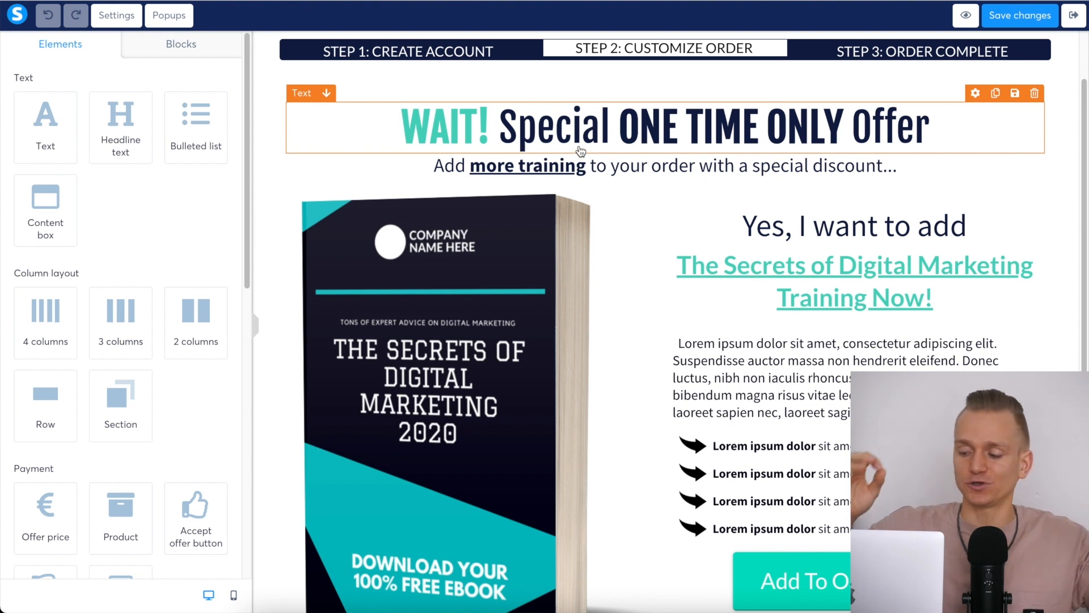
pyautogui.scroll(-4, 644, 180)
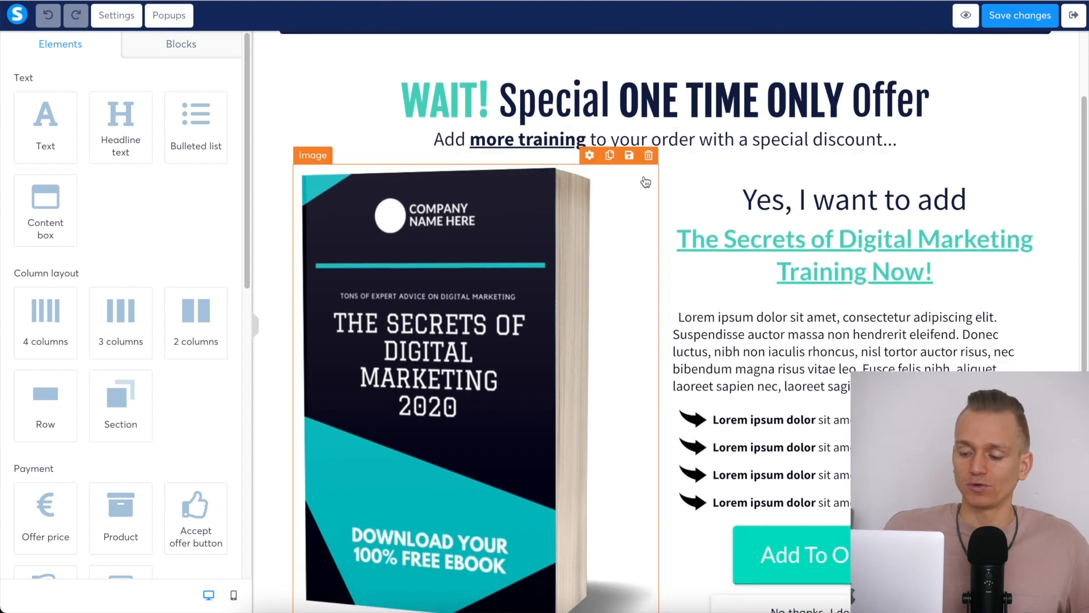
pyautogui.scroll(3, 645, 181)
pyautogui.scroll(-3, 646, 182)
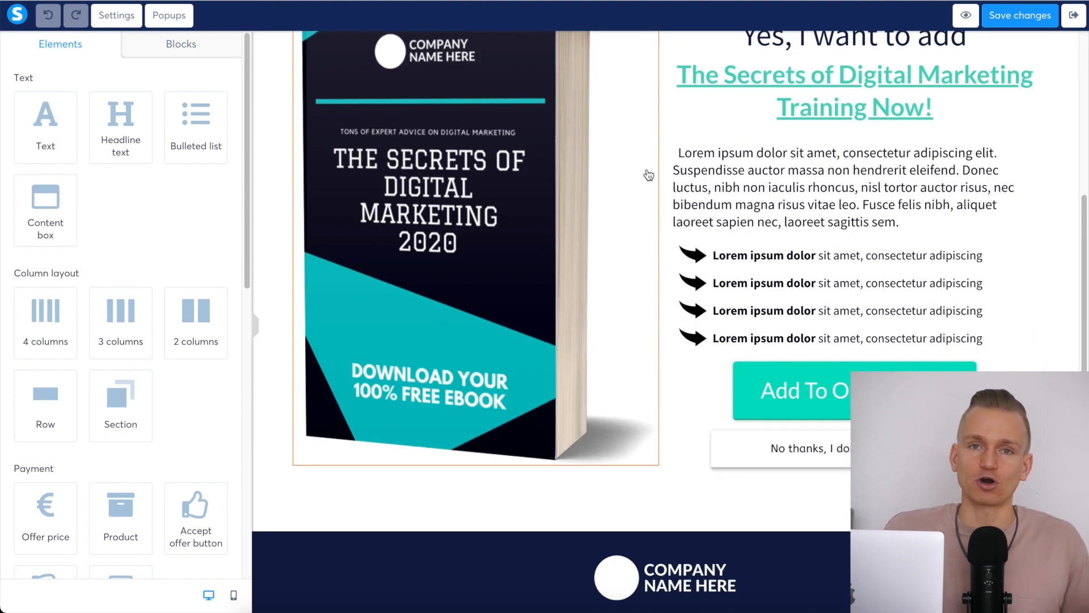
pyautogui.scroll(4, 651, 177)
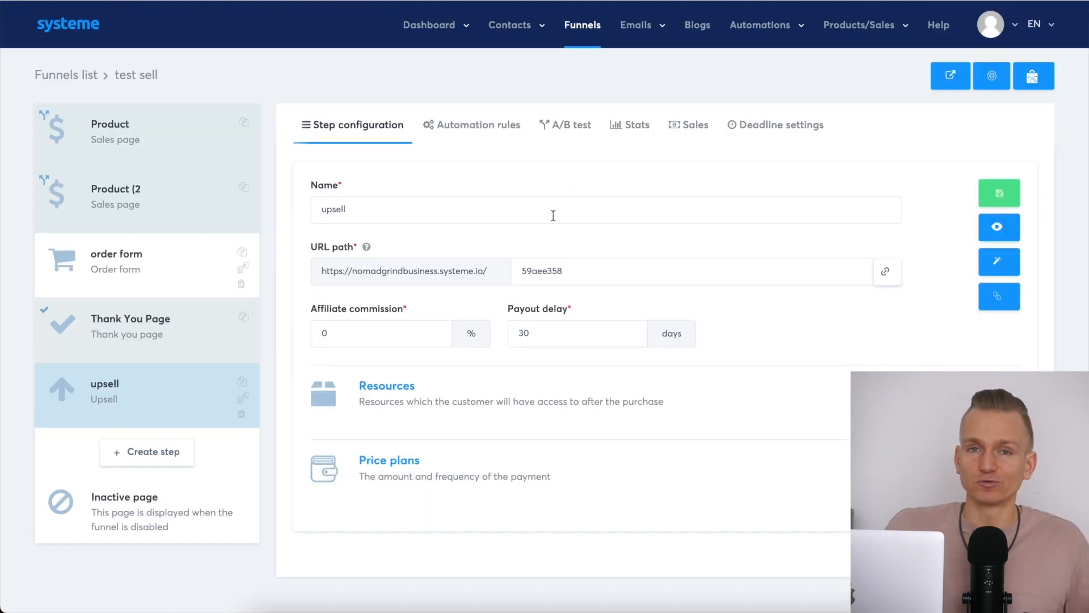
pyautogui.click(567, 130)
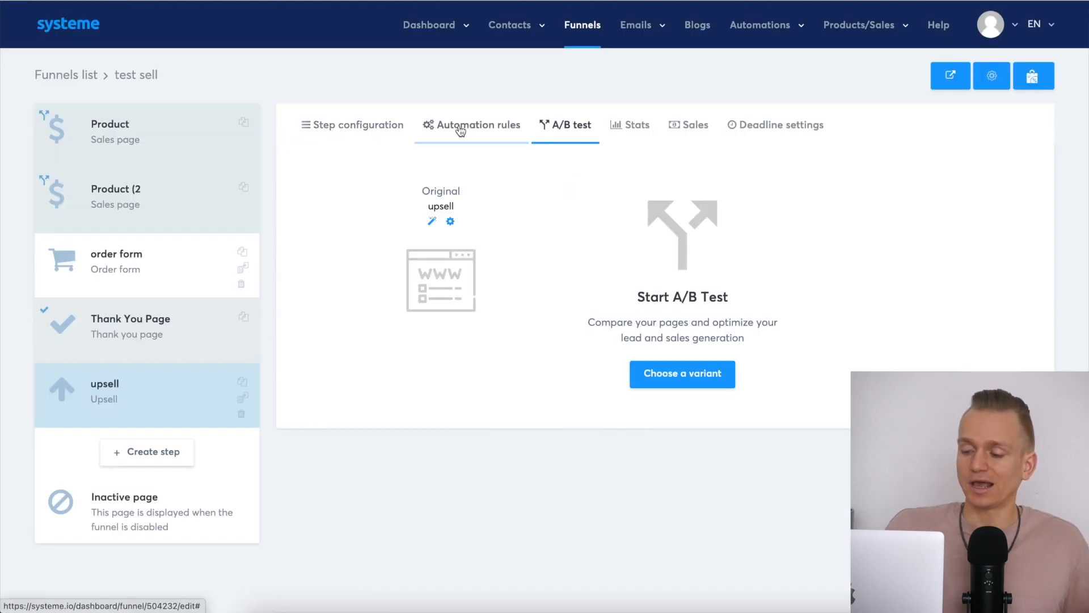
pyautogui.click(162, 450)
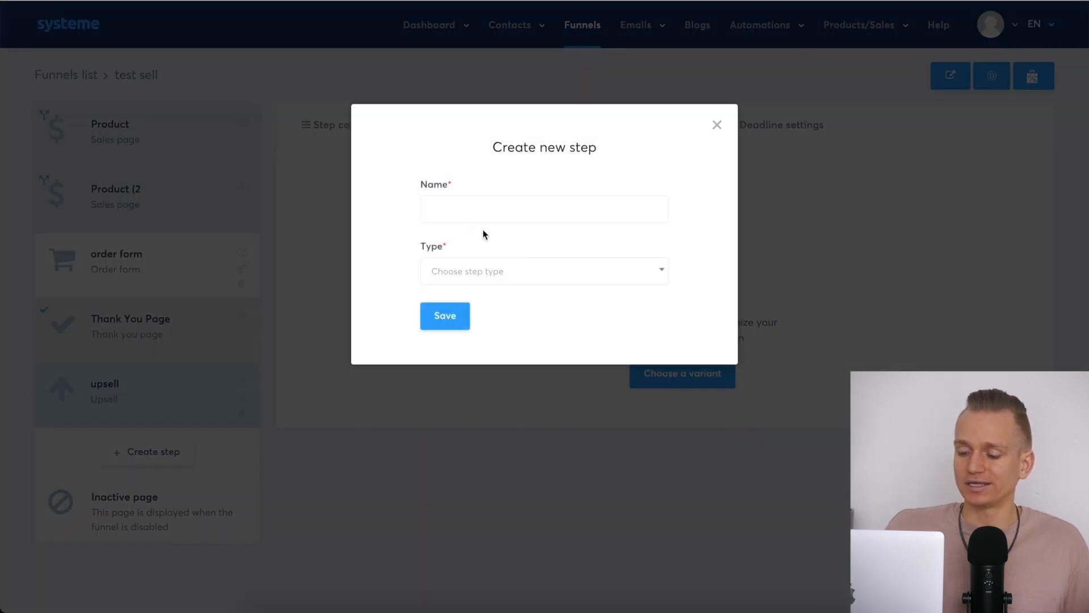
pyautogui.click(514, 280)
pyautogui.scroll(-3, 535, 338)
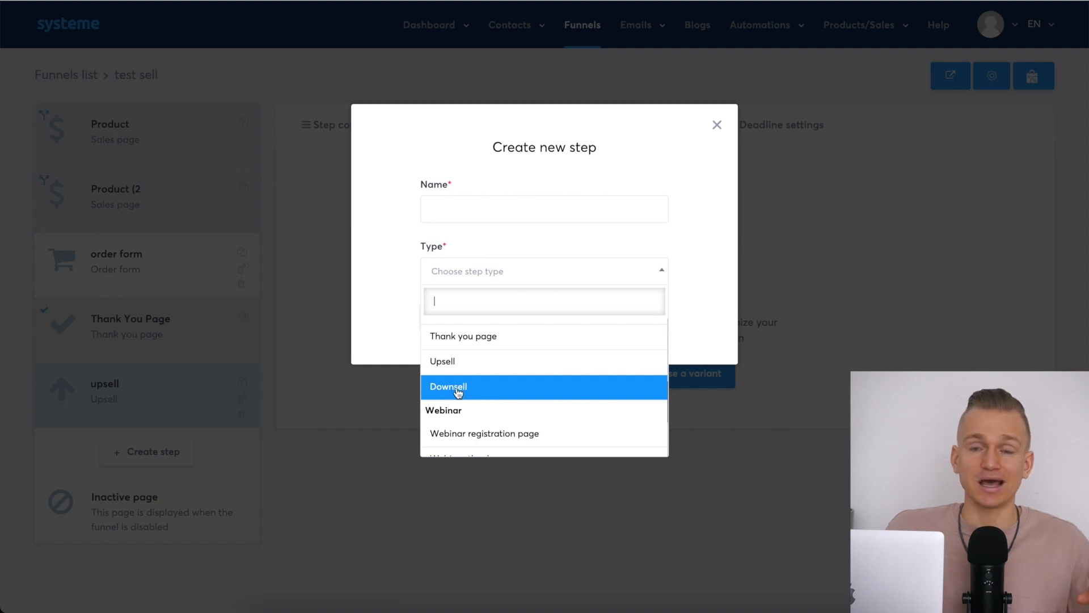
pyautogui.click(716, 126)
pyautogui.click(716, 126)
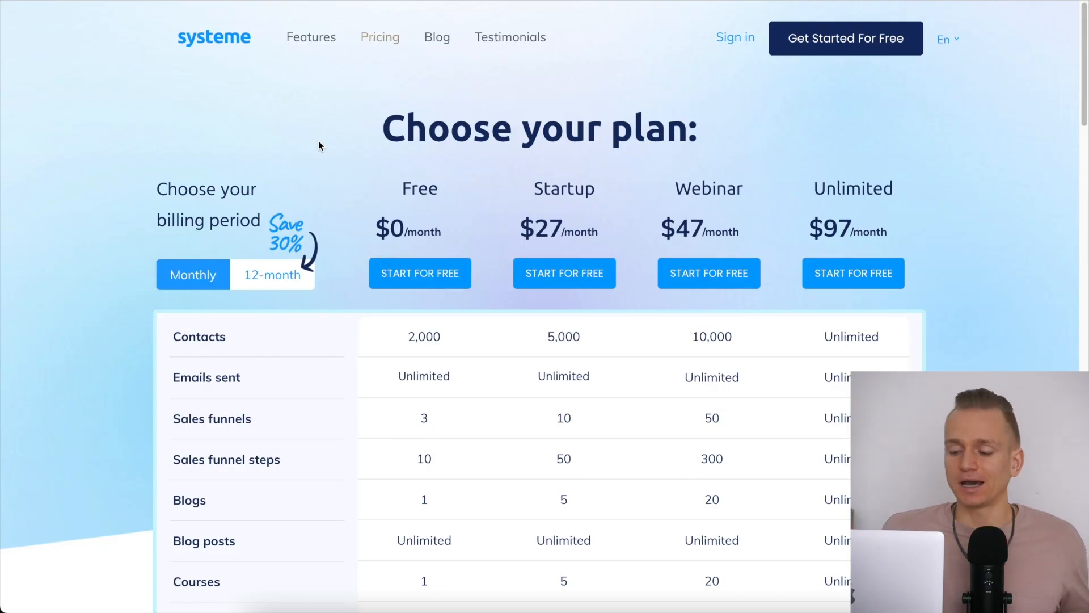
# - Examine the systeme.io pricing comparison table for the funnel, course, automation and upsell limits of each plan
pyautogui.scroll(-3, 319, 142)
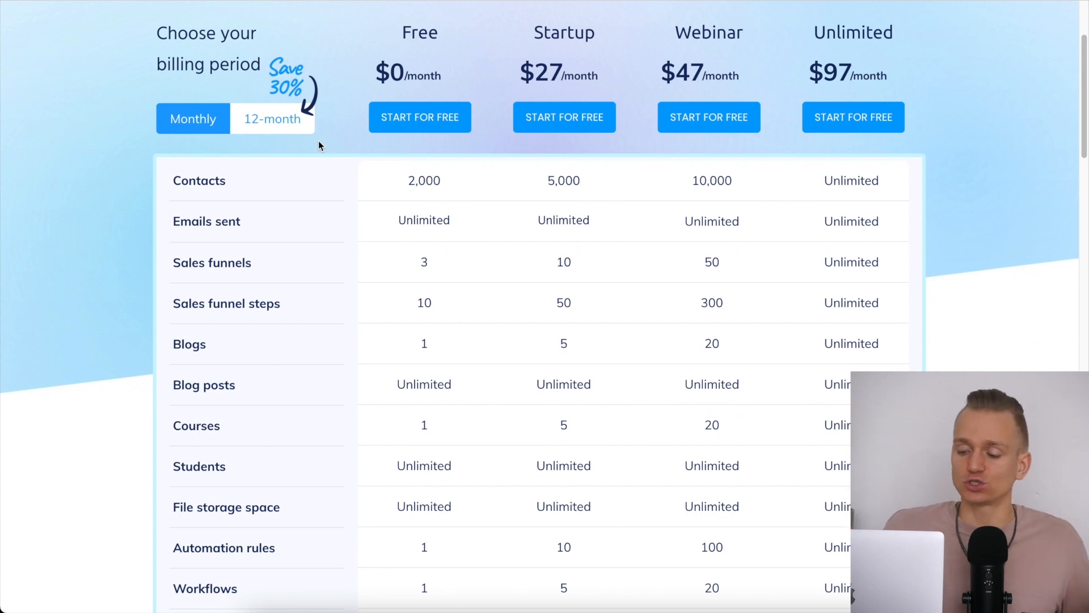
pyautogui.scroll(-2, 320, 146)
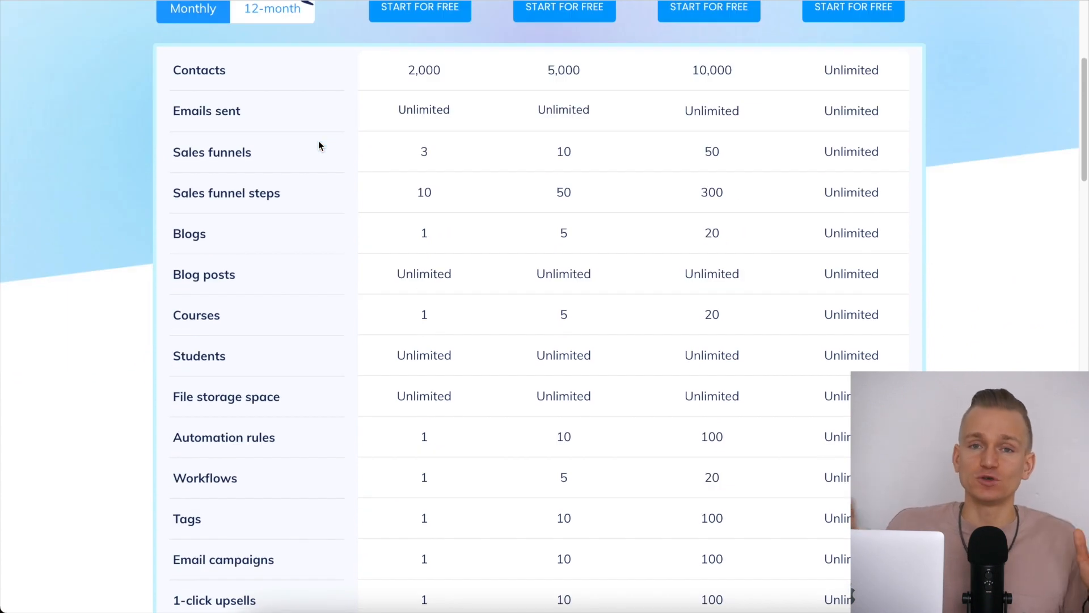
pyautogui.scroll(-2, 318, 146)
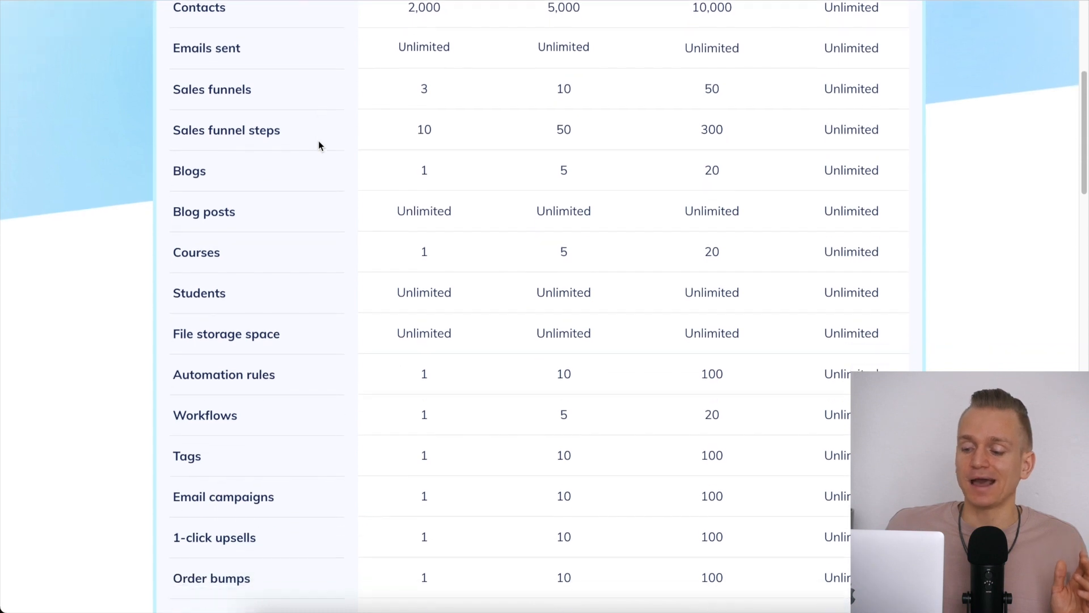
pyautogui.scroll(-2, 318, 143)
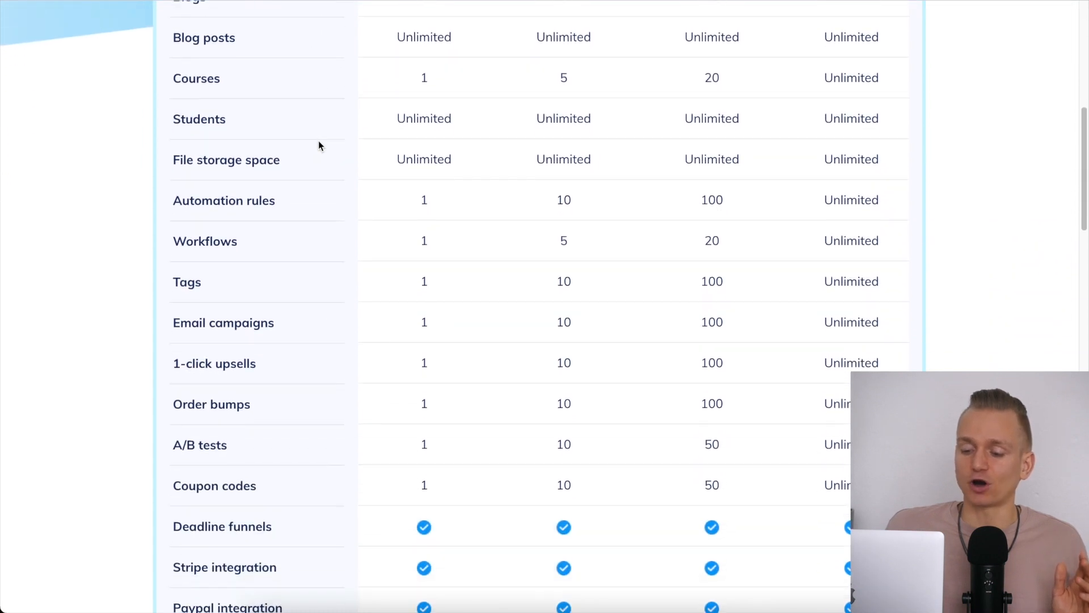
pyautogui.scroll(4, 319, 143)
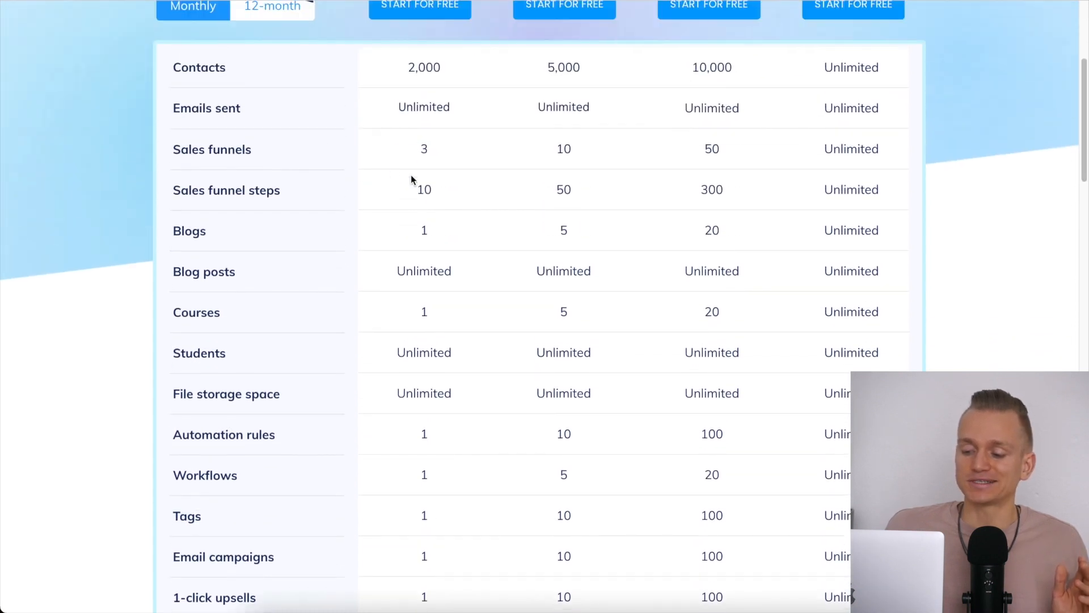
pyautogui.scroll(-2, 437, 181)
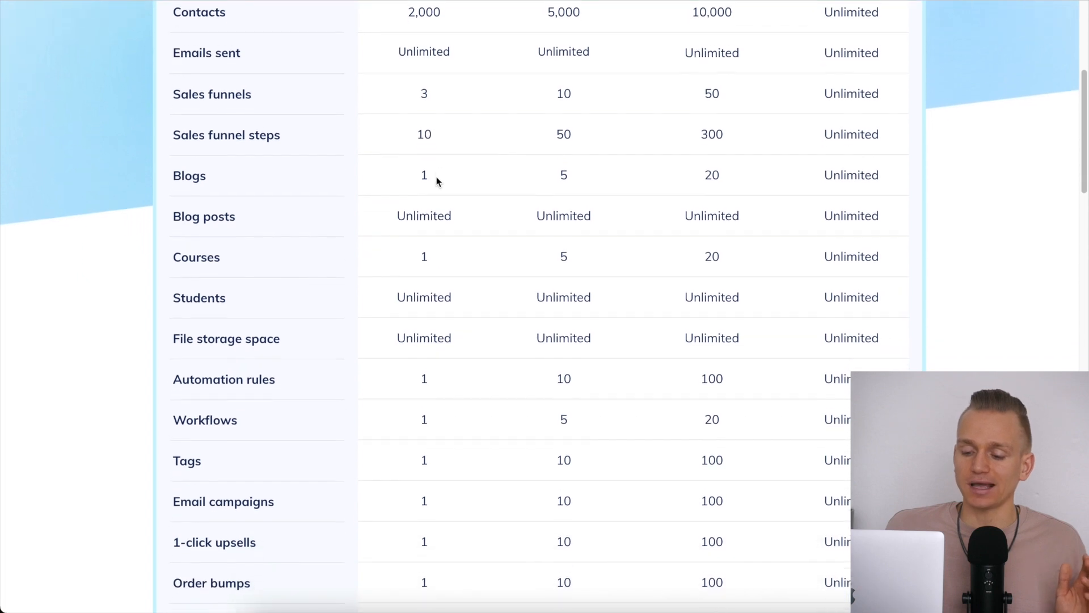
pyautogui.scroll(-1, 437, 180)
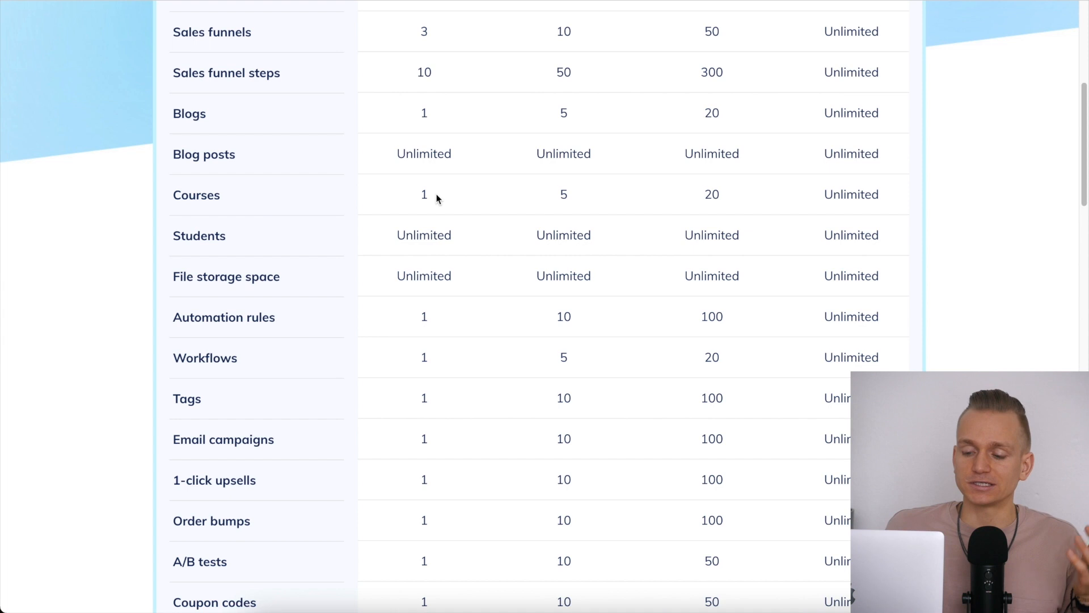
pyautogui.scroll(1, 437, 198)
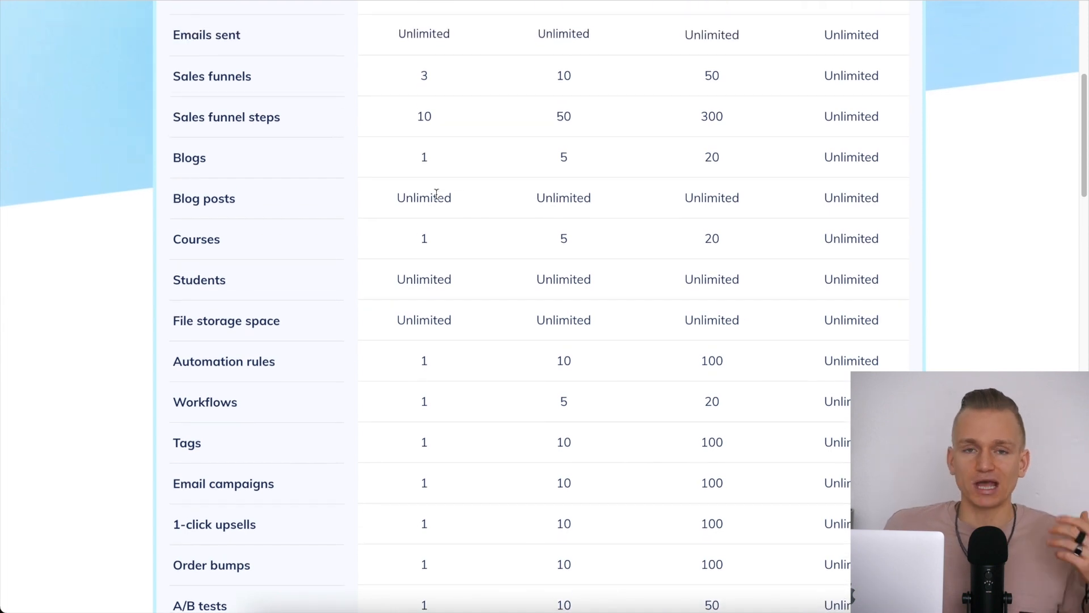
# - Review the plan limits for tags, email campaigns, order bumps, A/B tests and coupon codes, plus the Stripe and Paypal integration rows
pyautogui.scroll(-6, 437, 197)
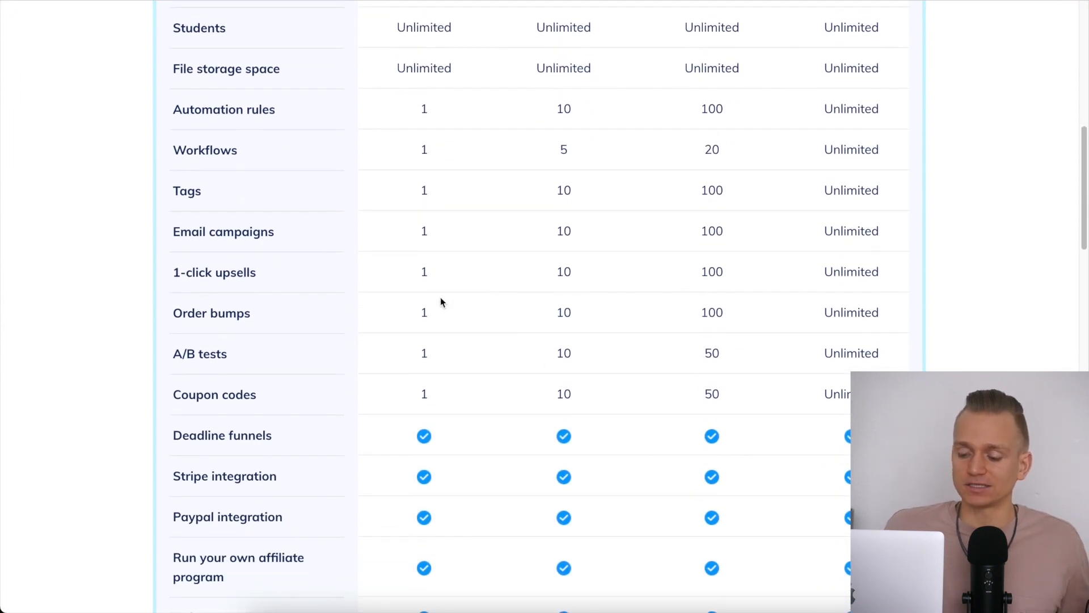
pyautogui.scroll(8, 477, 271)
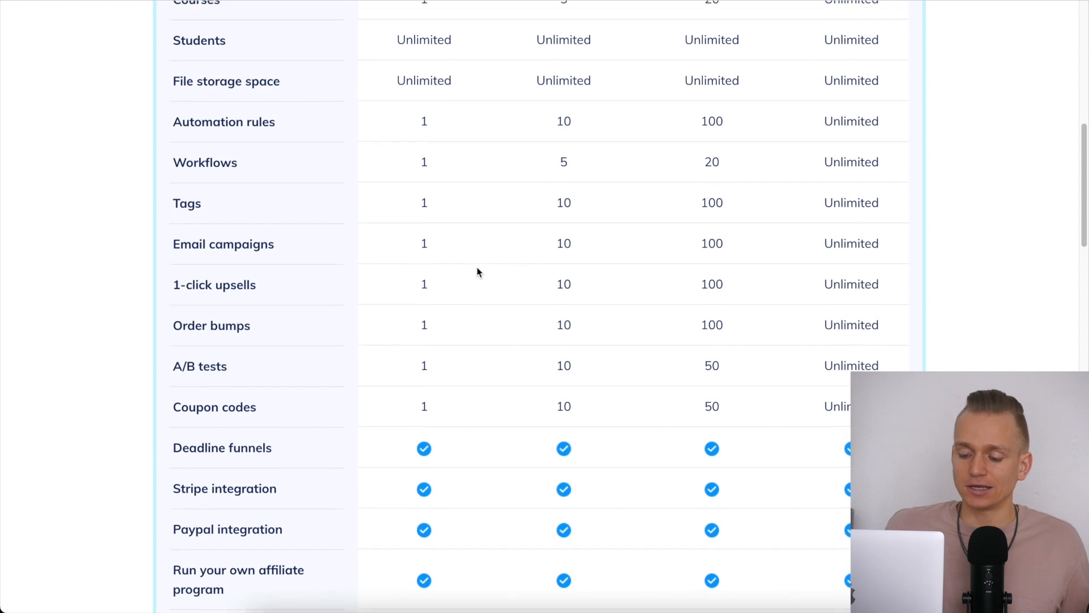
pyautogui.scroll(1, 476, 271)
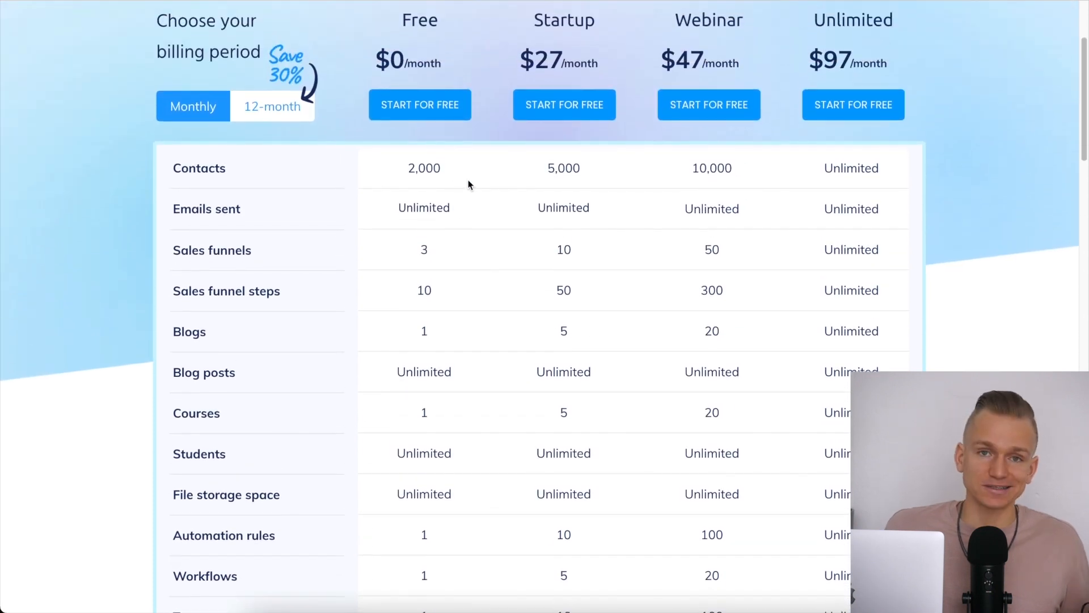
pyautogui.scroll(1, 601, 228)
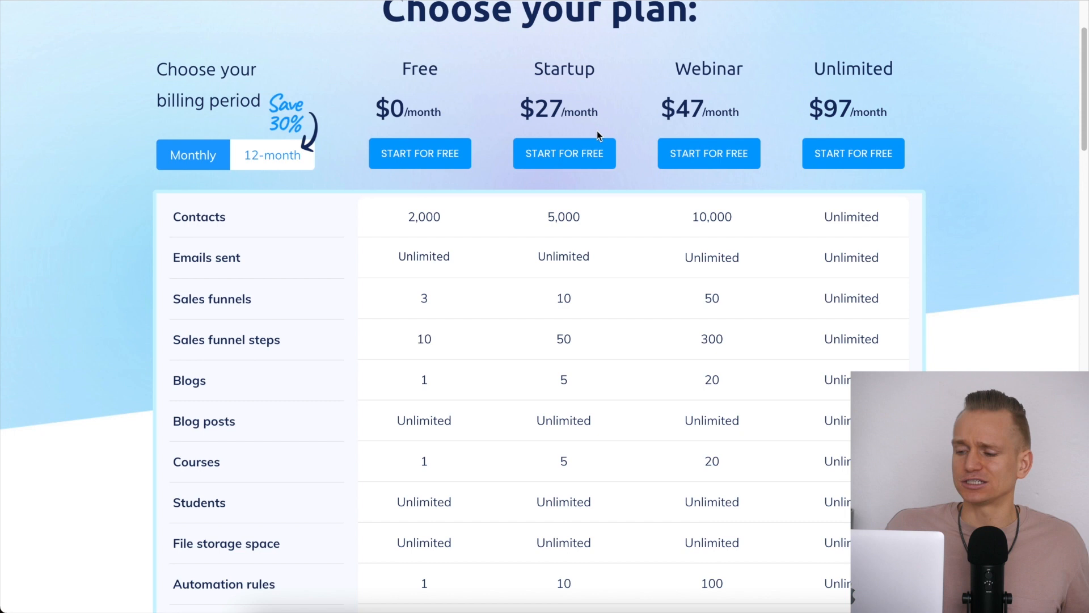
# - Compare the Startup, Webinar and Unlimited plan prices under monthly and 12-month billing, ending back on monthly billing
pyautogui.moveTo(525, 107); pyautogui.dragTo(594, 106)
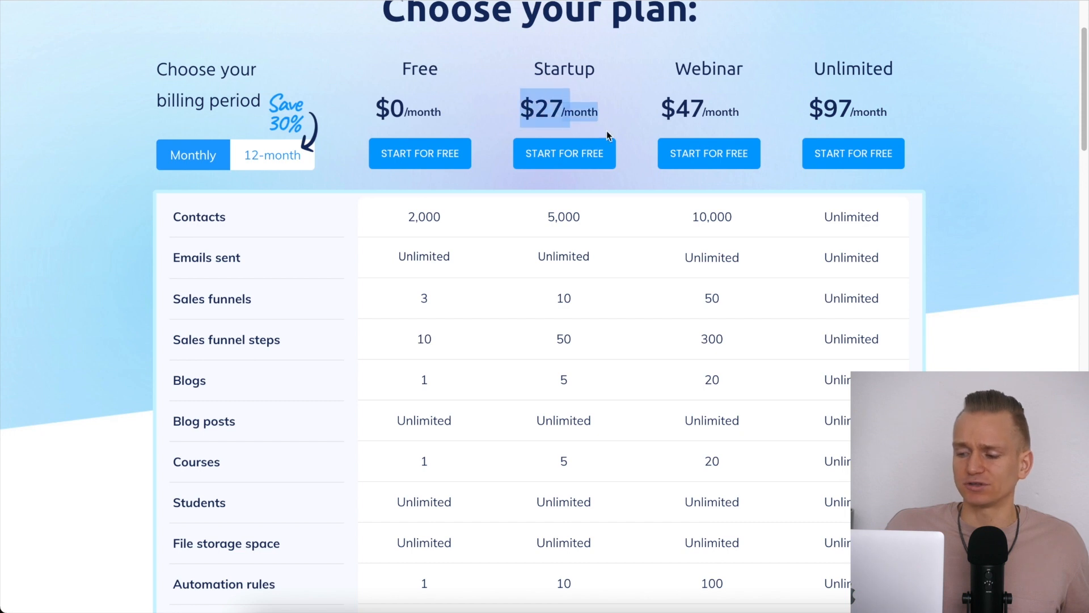
pyautogui.moveTo(657, 107); pyautogui.dragTo(750, 105)
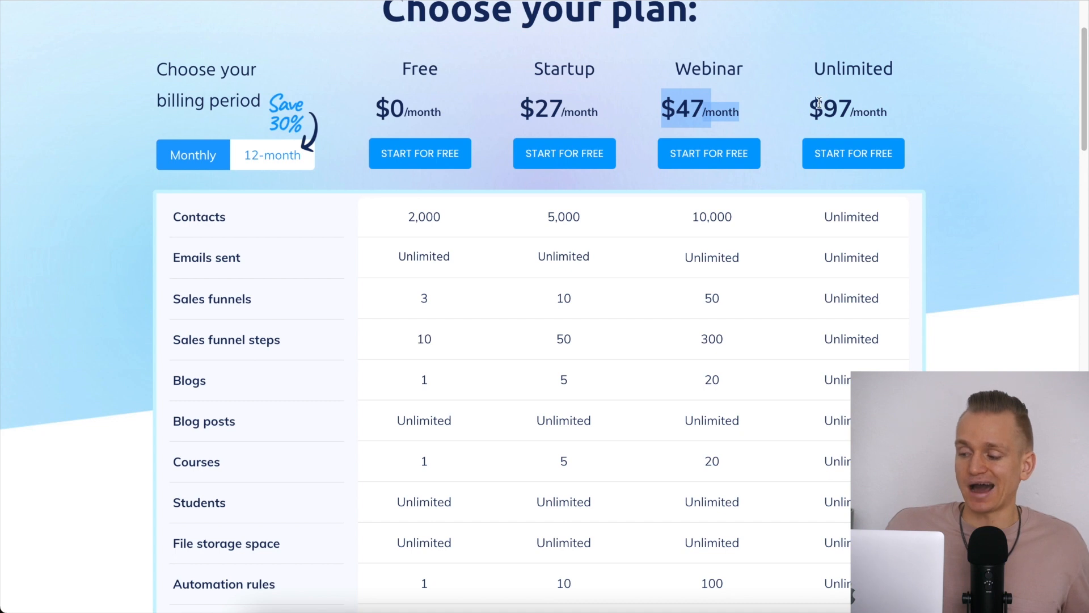
pyautogui.moveTo(818, 102); pyautogui.dragTo(913, 108)
pyautogui.click(915, 114)
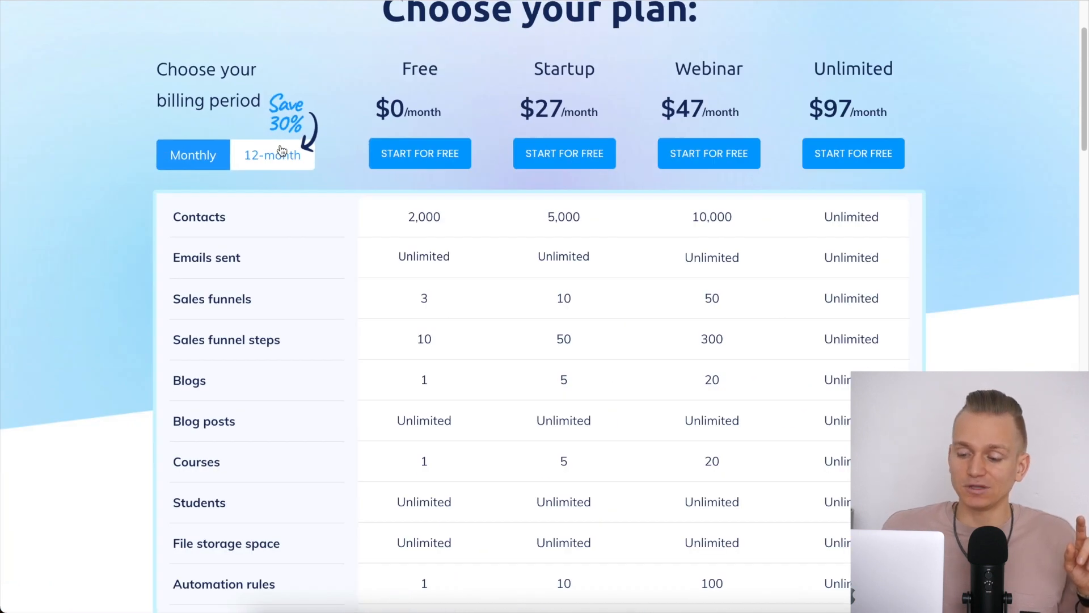
pyautogui.click(282, 152)
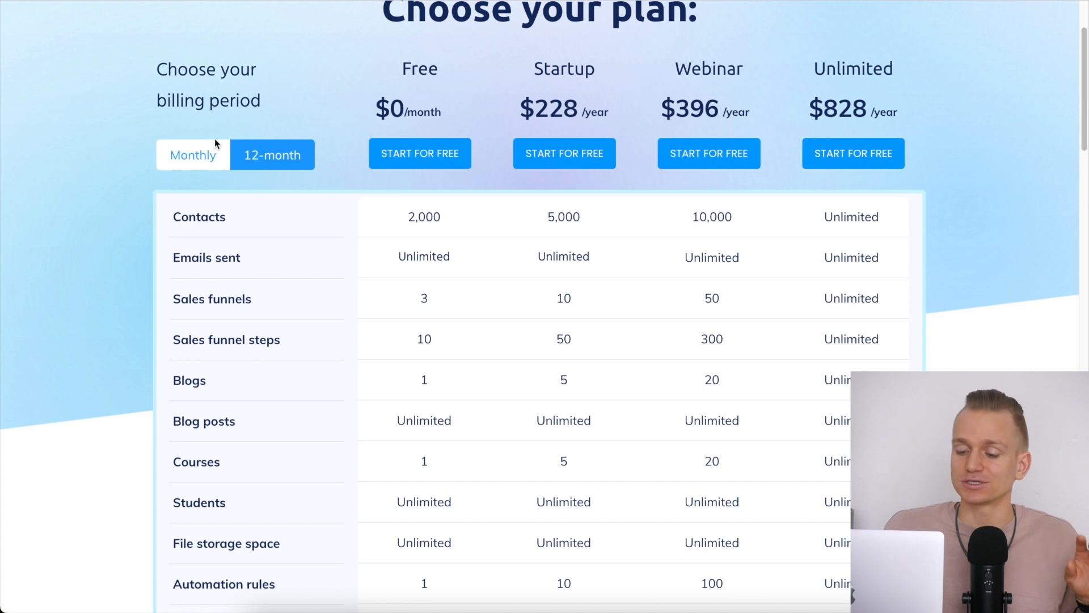
pyautogui.click(205, 157)
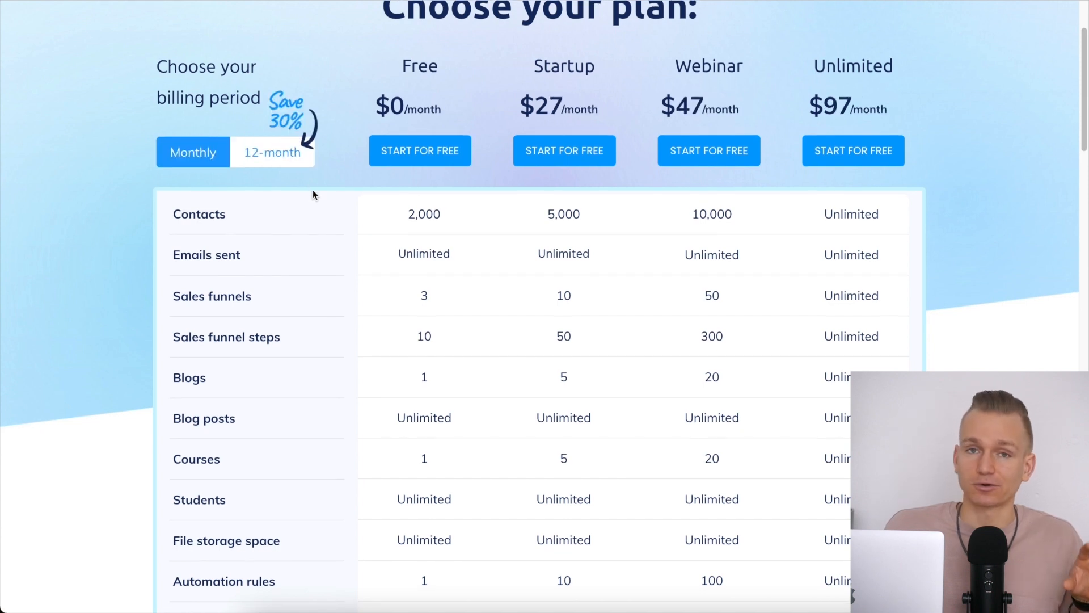